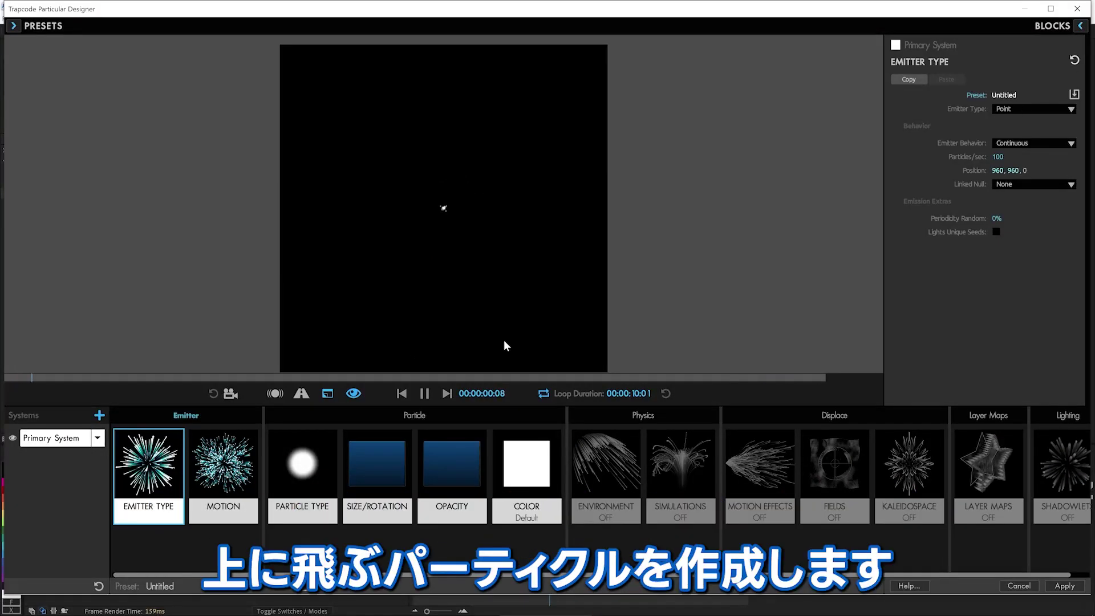
- Set the primary system's emission direction to Directional and its X Rotation to 90°
{"action": "left_click", "coordinate": [251, 489]}
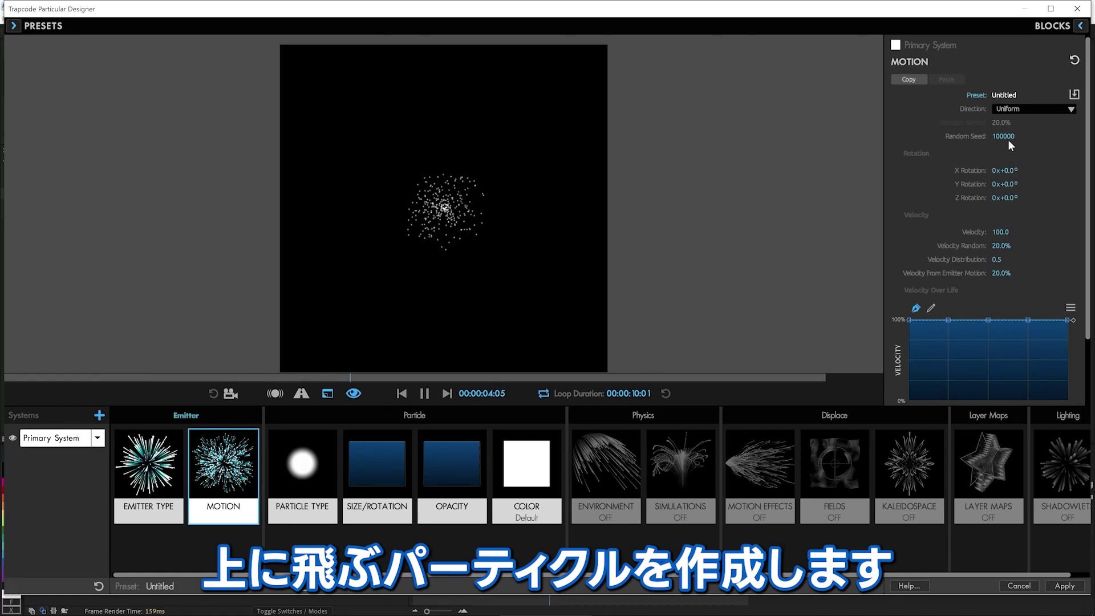
{"action": "left_click", "coordinate": [1027, 108]}
{"action": "left_click", "coordinate": [1021, 126]}
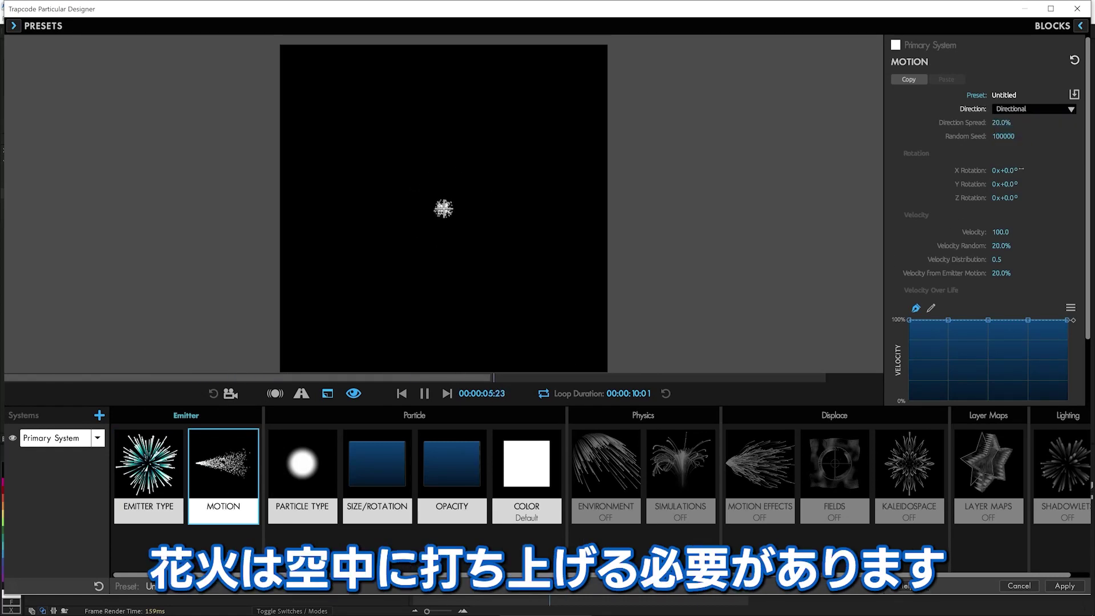
{"action": "type", "text": "90"}
{"action": "key", "text": "Return"}
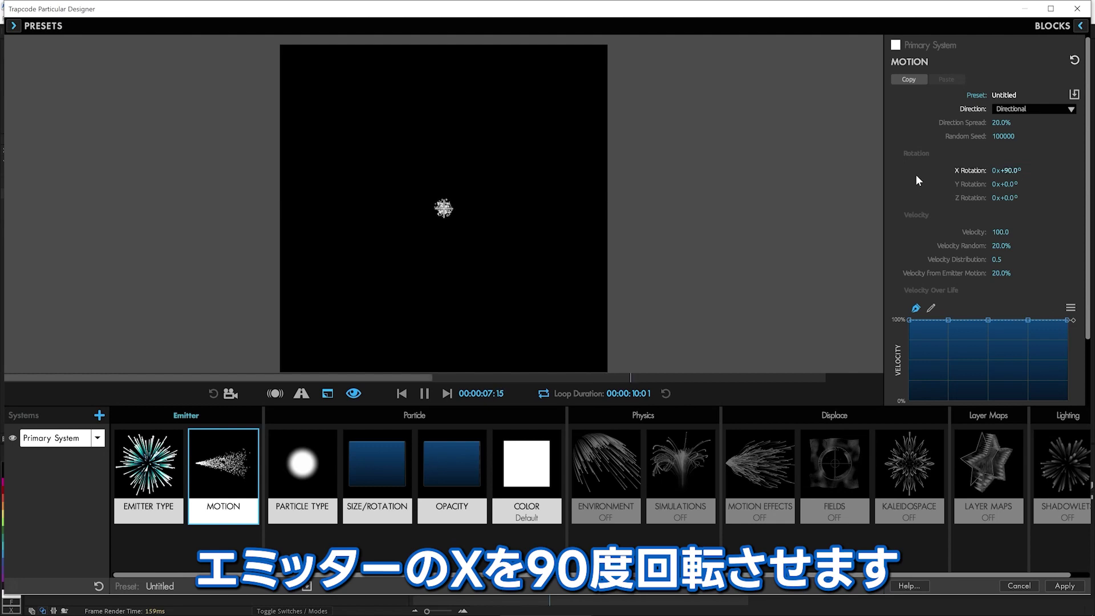
- Make the primary system's emitter a Box with its size set to XYZ Individual
{"action": "left_click", "coordinate": [165, 456]}
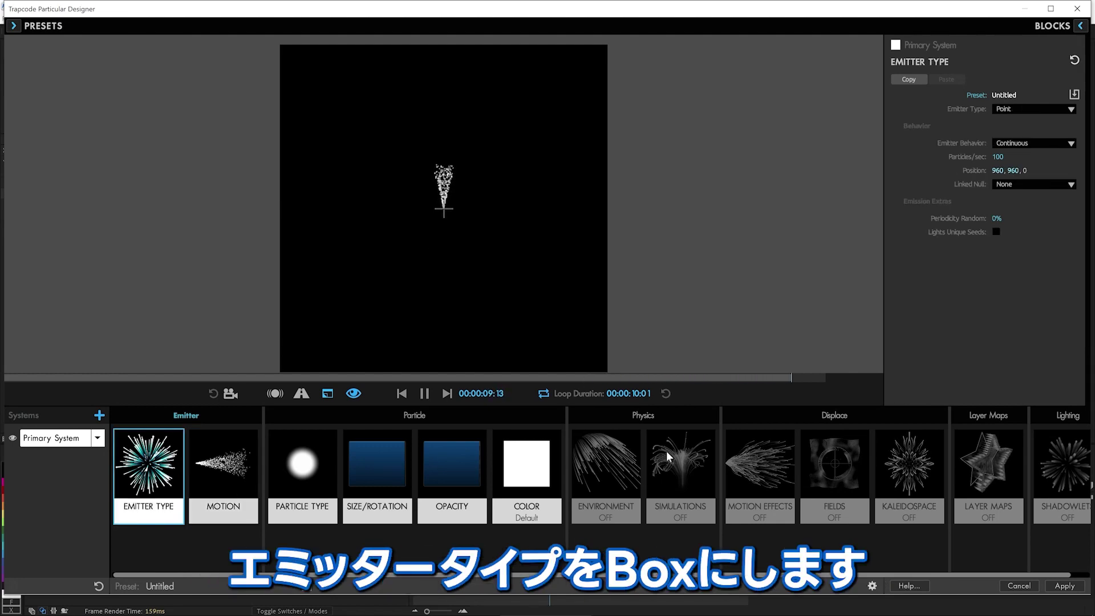
{"action": "left_click", "coordinate": [1064, 109]}
{"action": "left_click", "coordinate": [1042, 132]}
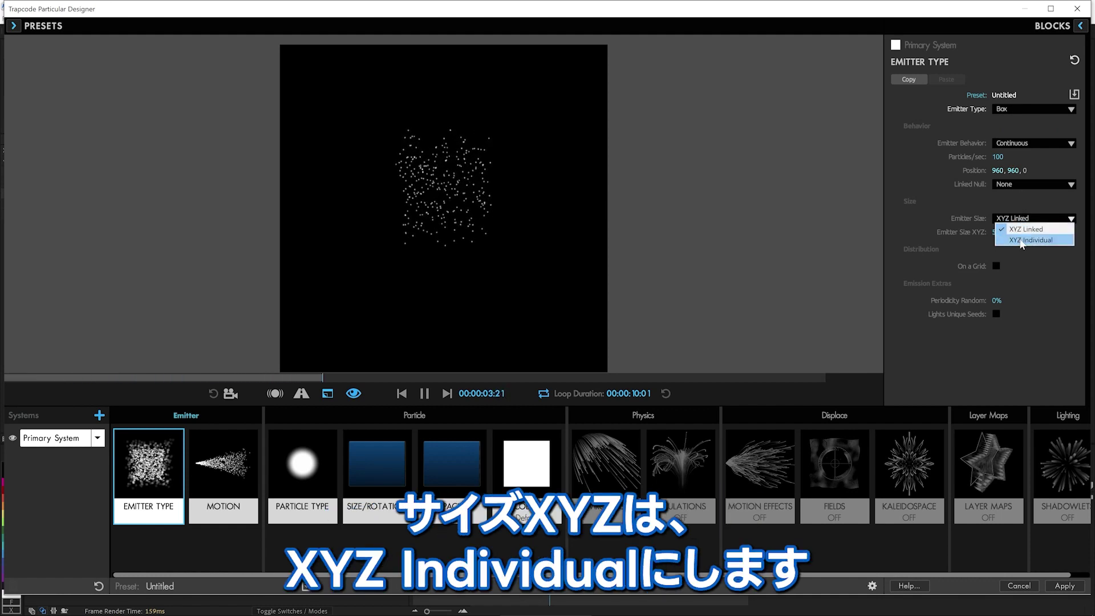
{"action": "left_click", "coordinate": [1030, 240]}
- Set the box emitter's size to about 2019 in X, 5 in Y and 5 in Z
{"action": "left_click_drag", "start_coordinate": [997, 232], "coordinate": [1084, 232]}
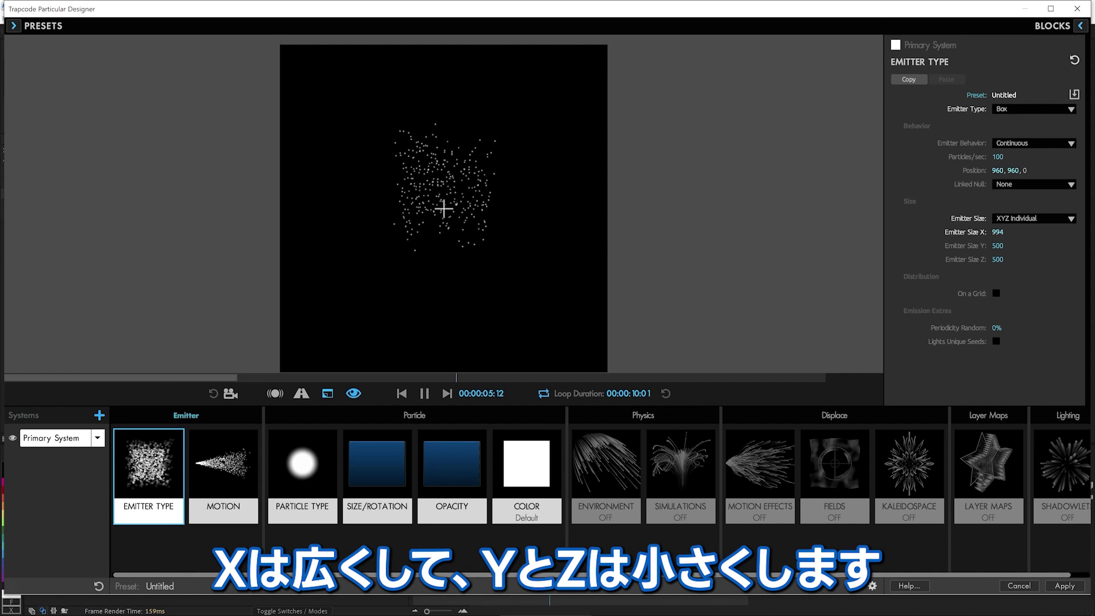
{"action": "left_click_drag", "start_coordinate": [998, 245], "coordinate": [942, 246]}
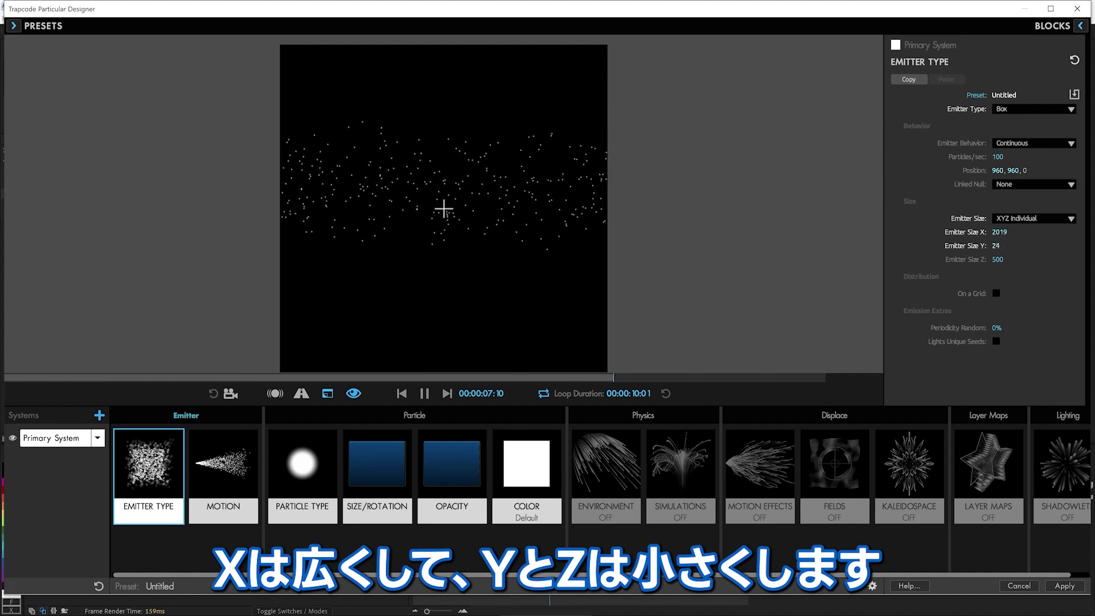
{"action": "left_click", "coordinate": [996, 246]}
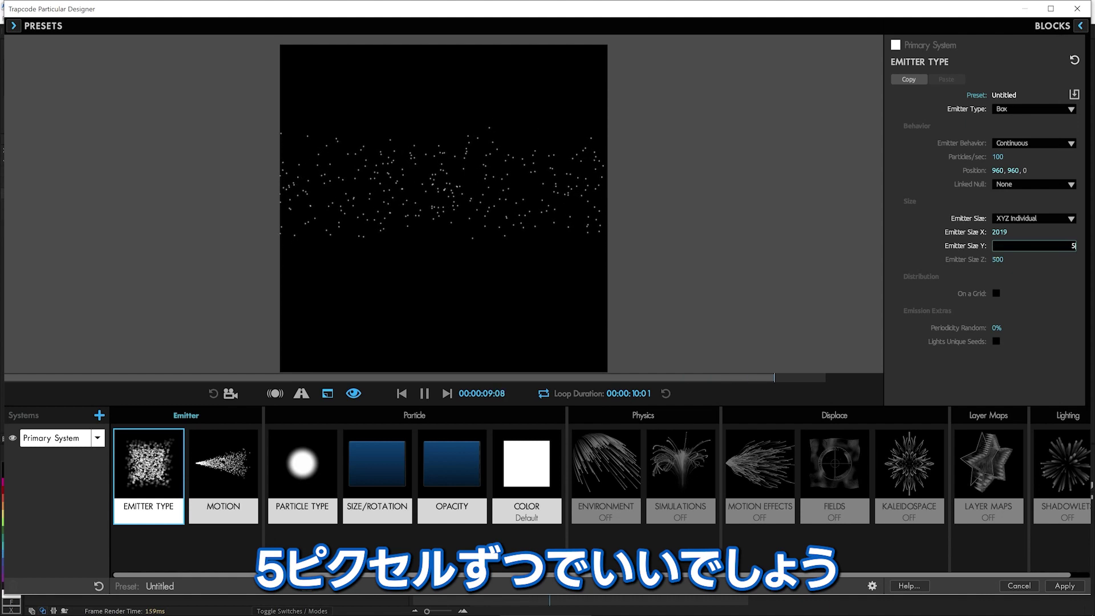
{"action": "key", "text": "Tab"}
{"action": "type", "text": "5"}
{"action": "key", "text": "Return"}
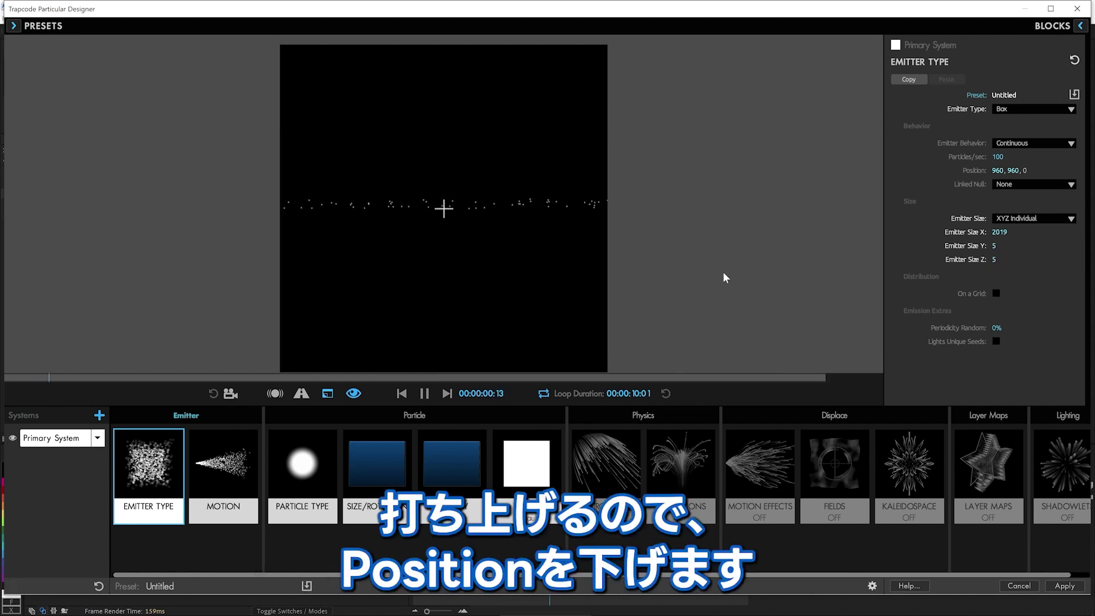
- Lower the emitter to a Y position of about 2170 and raise the particle velocity to about 2463
{"action": "left_click_drag", "start_coordinate": [444, 209], "coordinate": [444, 358]}
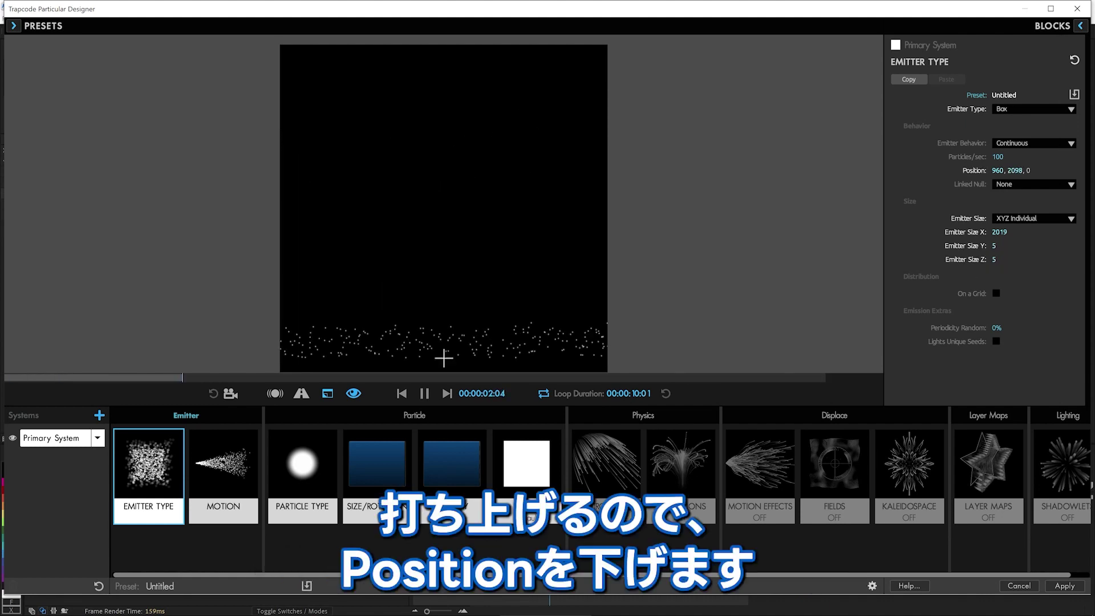
{"action": "left_click_drag", "start_coordinate": [1015, 170], "coordinate": [1046, 170]}
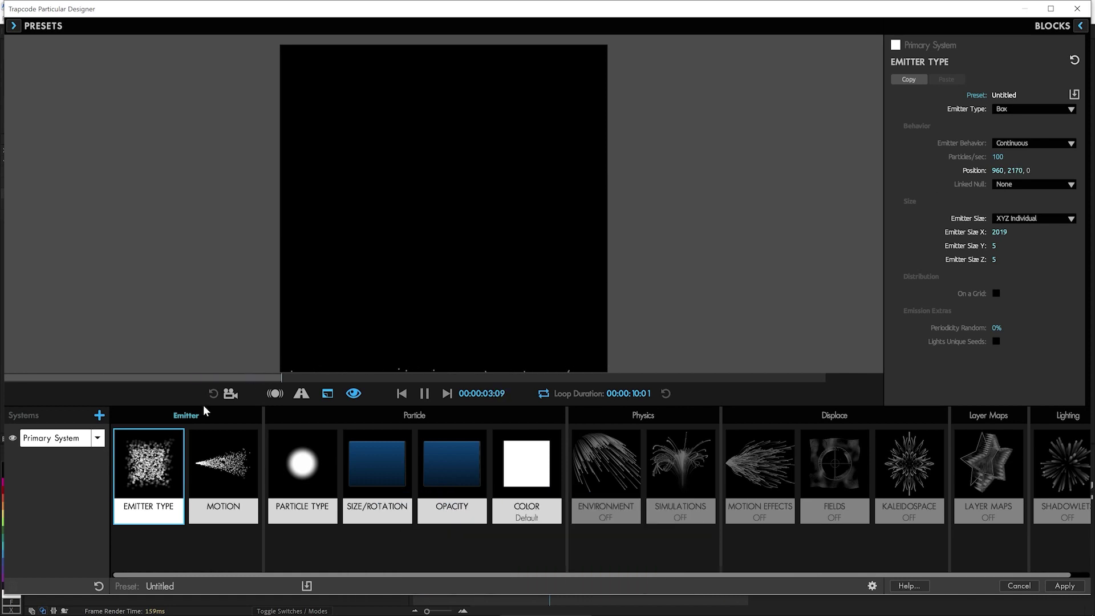
{"action": "left_click", "coordinate": [223, 463]}
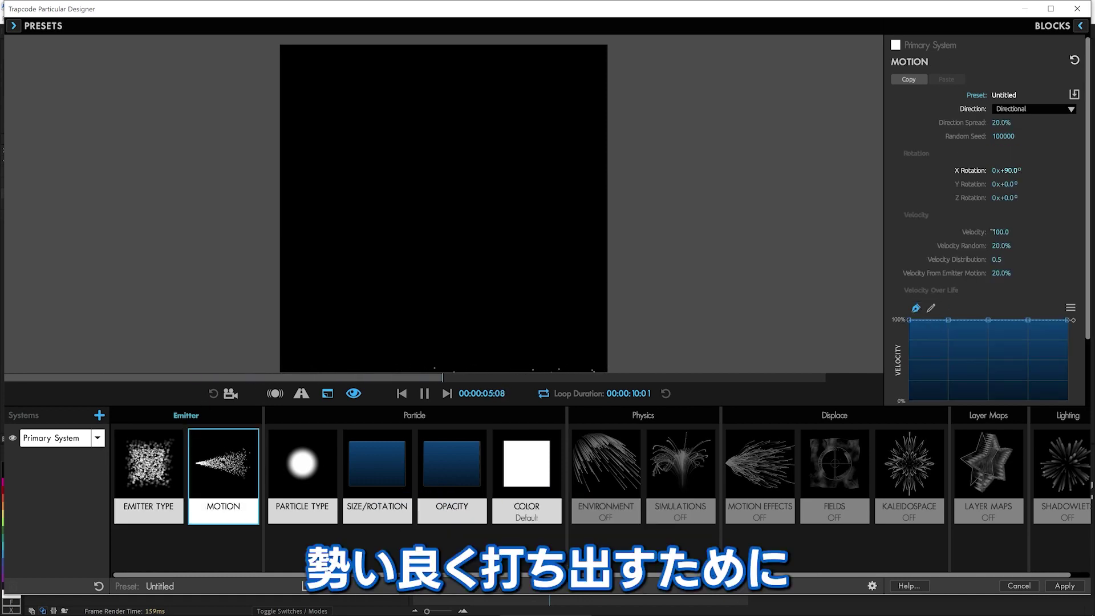
{"action": "left_click_drag", "start_coordinate": [995, 232], "coordinate": [1083, 232]}
{"action": "left_click_drag", "start_coordinate": [1002, 231], "coordinate": [1084, 231]}
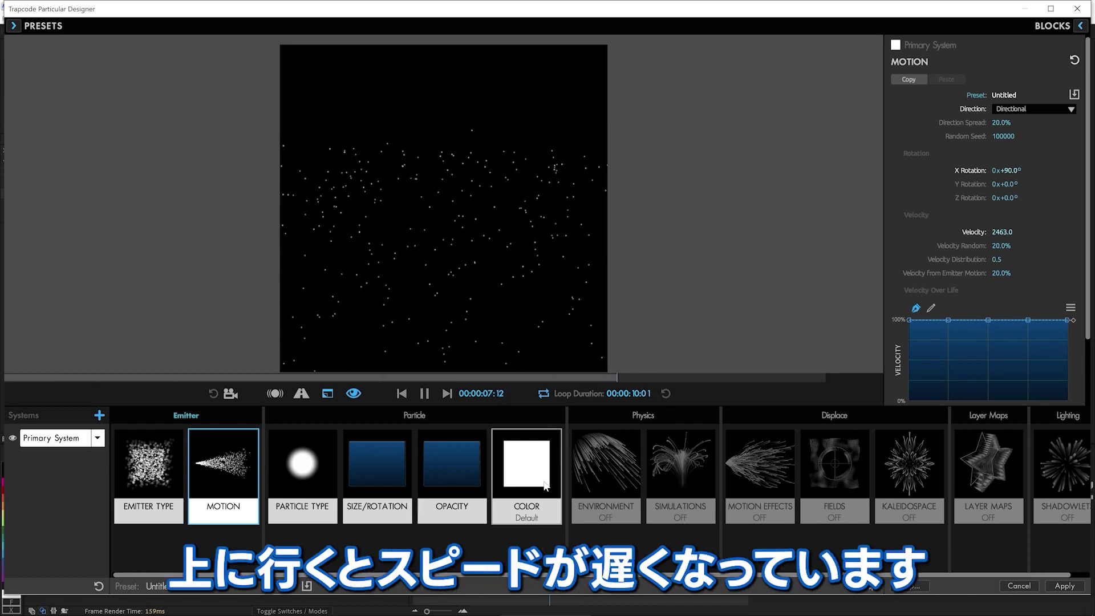
- Give the primary system's environment an air turbulence Affect Position of about 72 and a Gravity of about 111
{"action": "left_click", "coordinate": [606, 459]}
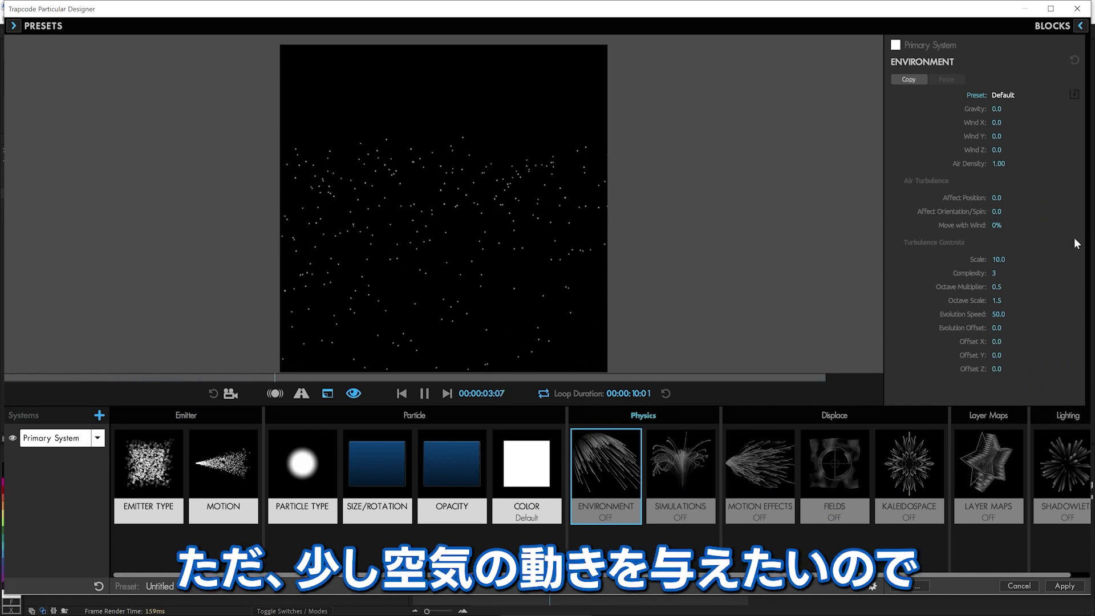
{"action": "left_click_drag", "start_coordinate": [1002, 198], "coordinate": [1044, 198]}
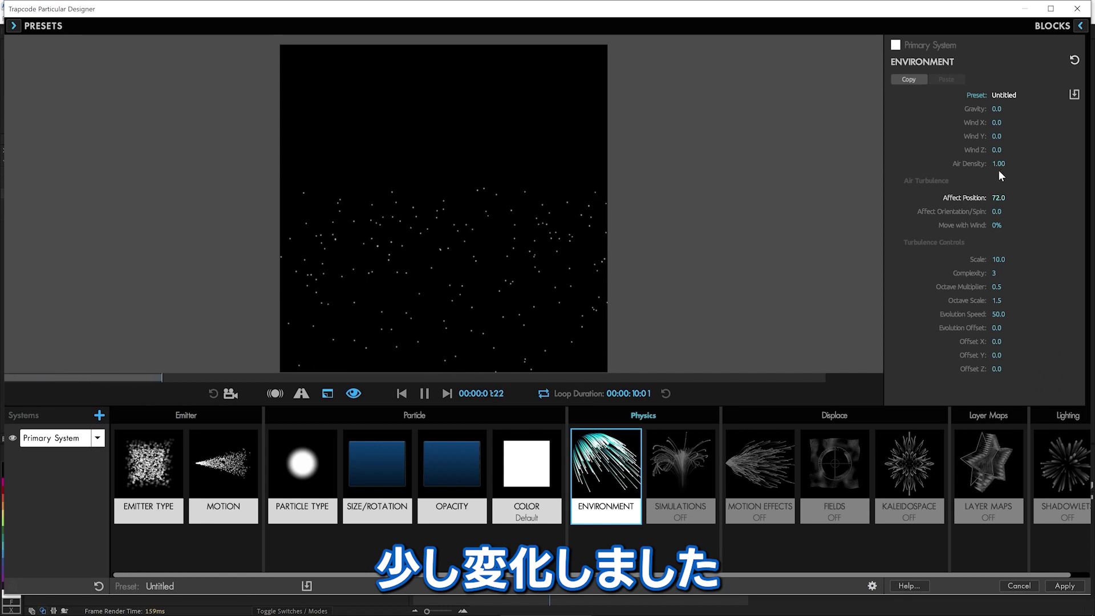
{"action": "left_click_drag", "start_coordinate": [1004, 110], "coordinate": [1067, 109]}
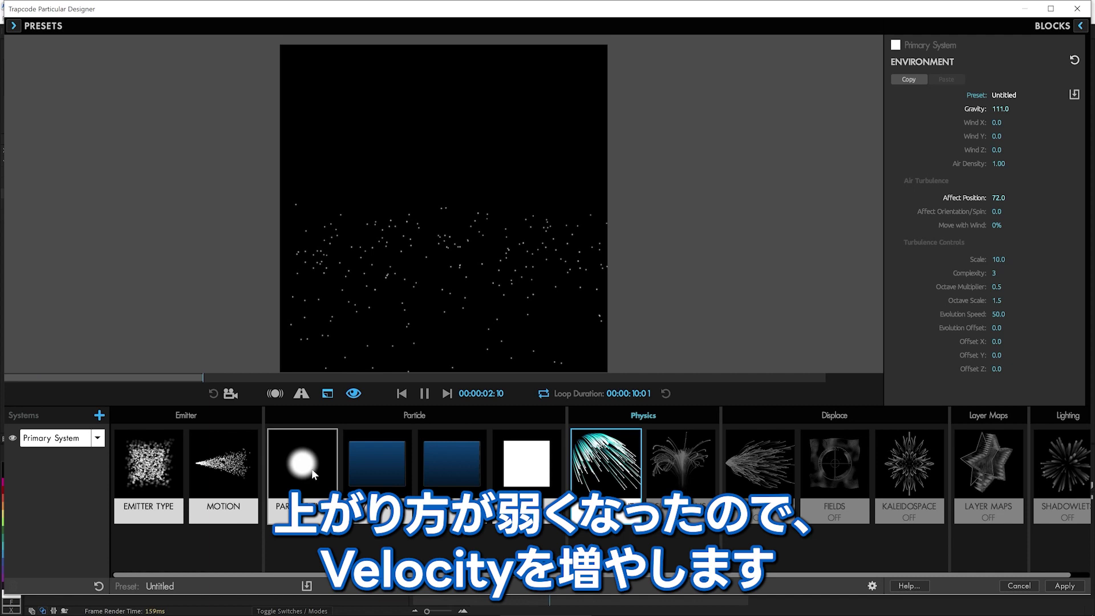
- Raise the primary system's Velocity to about 5614 and its Velocity Random to about 48%
{"action": "left_click", "coordinate": [238, 470]}
{"action": "left_click_drag", "start_coordinate": [1002, 232], "coordinate": [1092, 232]}
{"action": "left_click_drag", "start_coordinate": [1002, 245], "coordinate": [1010, 245]}
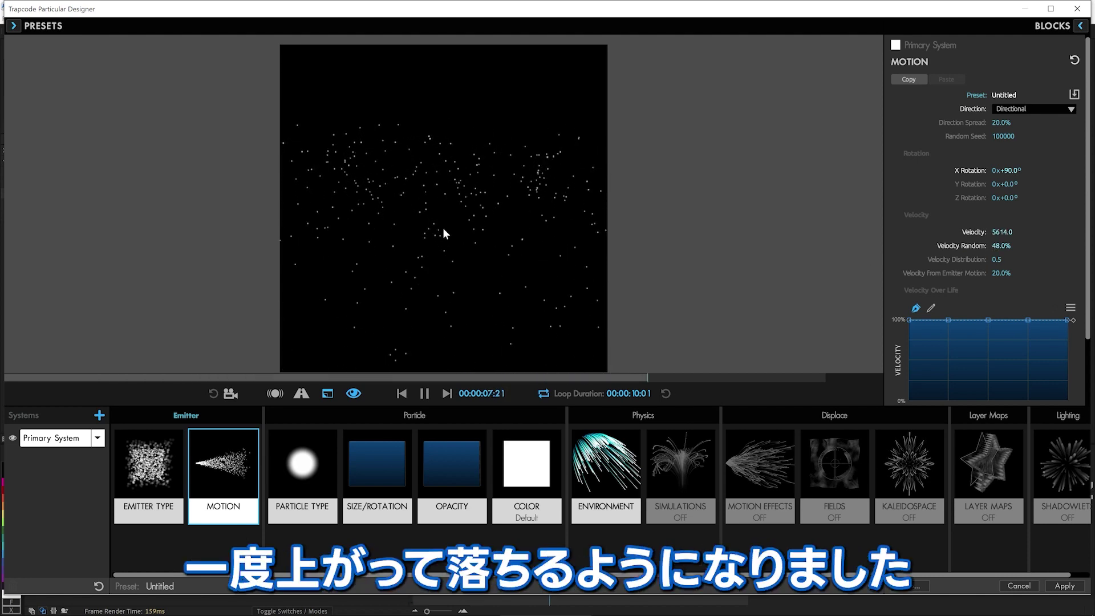
- Reduce the primary system's emission rate to 5 particles per second
{"action": "left_click", "coordinate": [149, 473]}
{"action": "left_click", "coordinate": [1053, 26]}
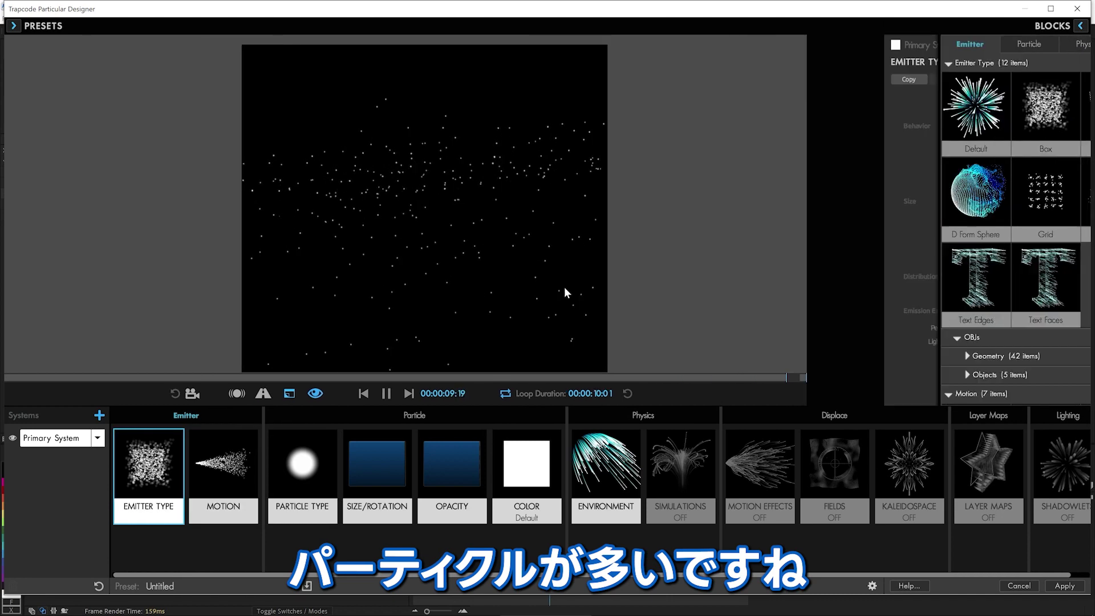
{"action": "left_click", "coordinate": [1079, 25]}
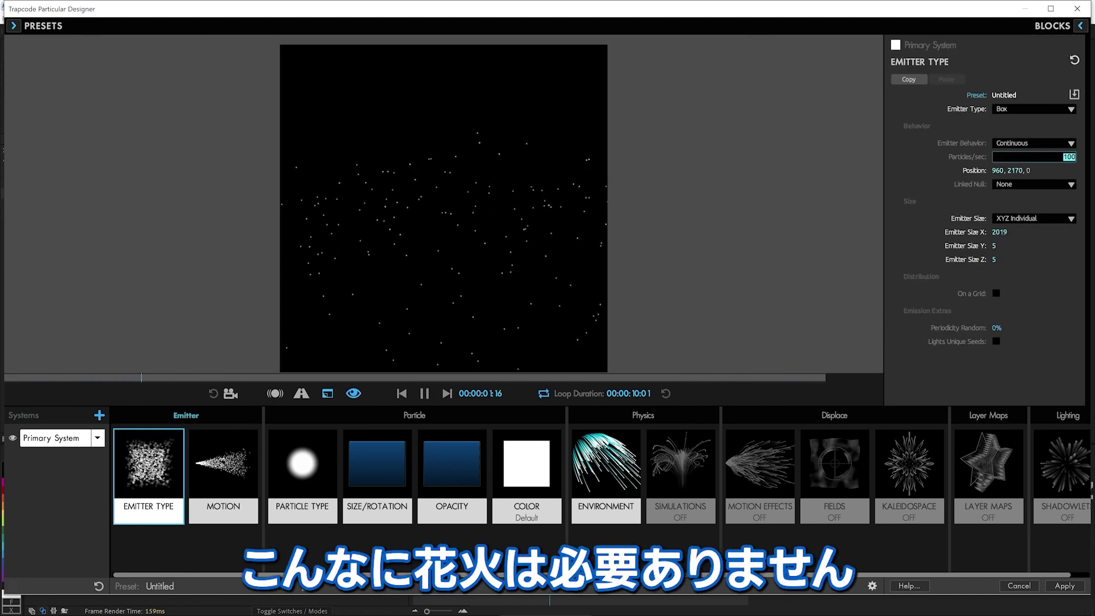
{"action": "key", "text": "Return"}
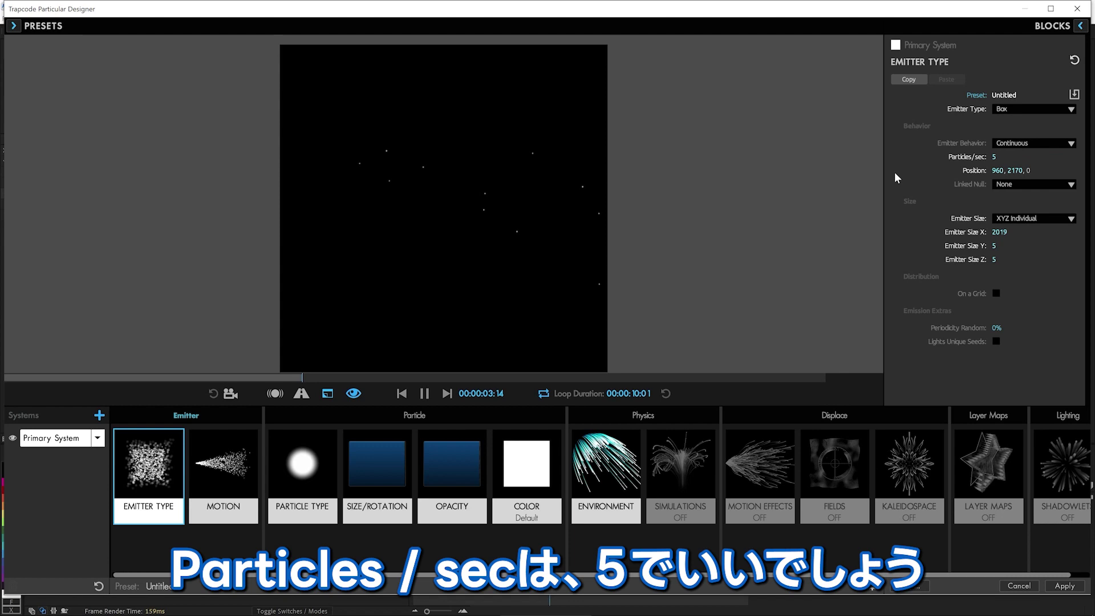
- Set the primary system's particle colour to Random From Gradient
{"action": "left_click", "coordinate": [526, 468]}
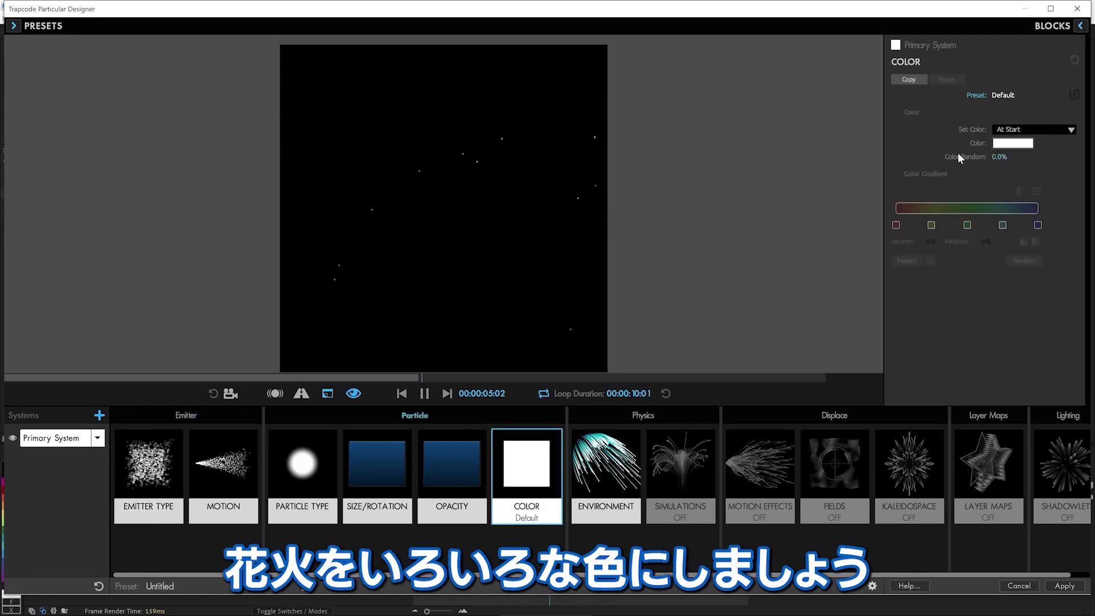
{"action": "left_click", "coordinate": [1018, 138]}
{"action": "left_click", "coordinate": [1021, 150]}
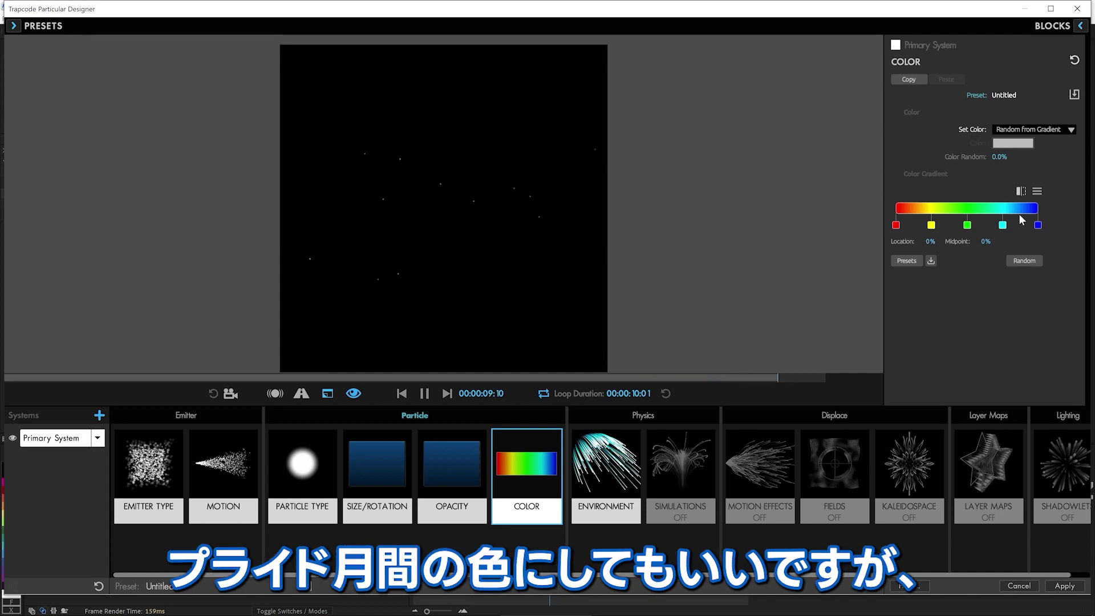
- Apply the interpolated Tulip preset to the primary system's colour gradient
{"action": "left_click", "coordinate": [907, 261]}
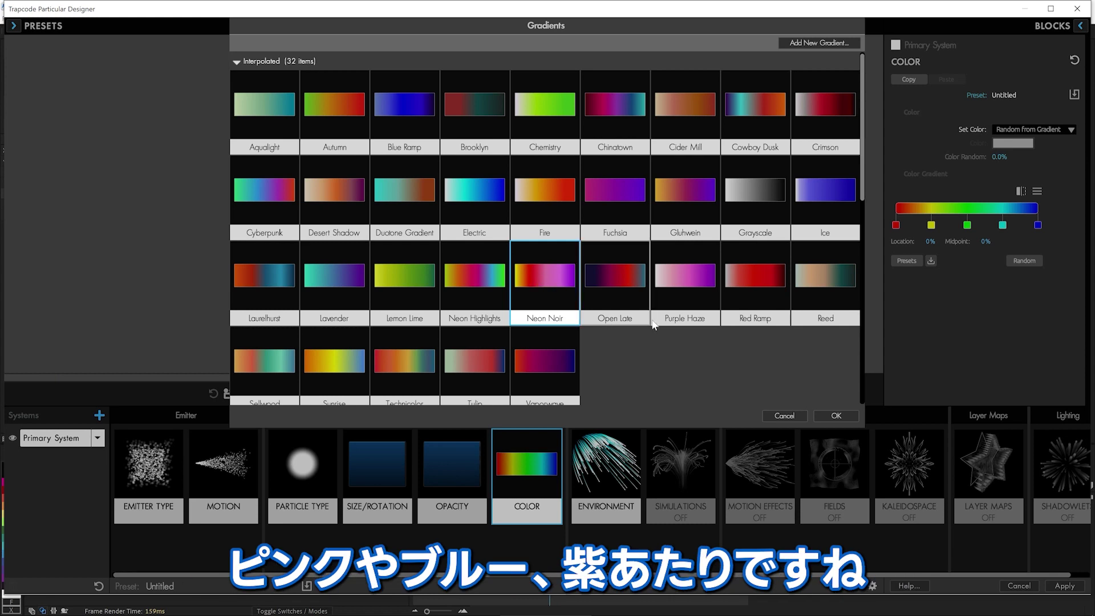
{"action": "scroll", "coordinate": [547, 268], "scroll_direction": "down", "scroll_amount": 3}
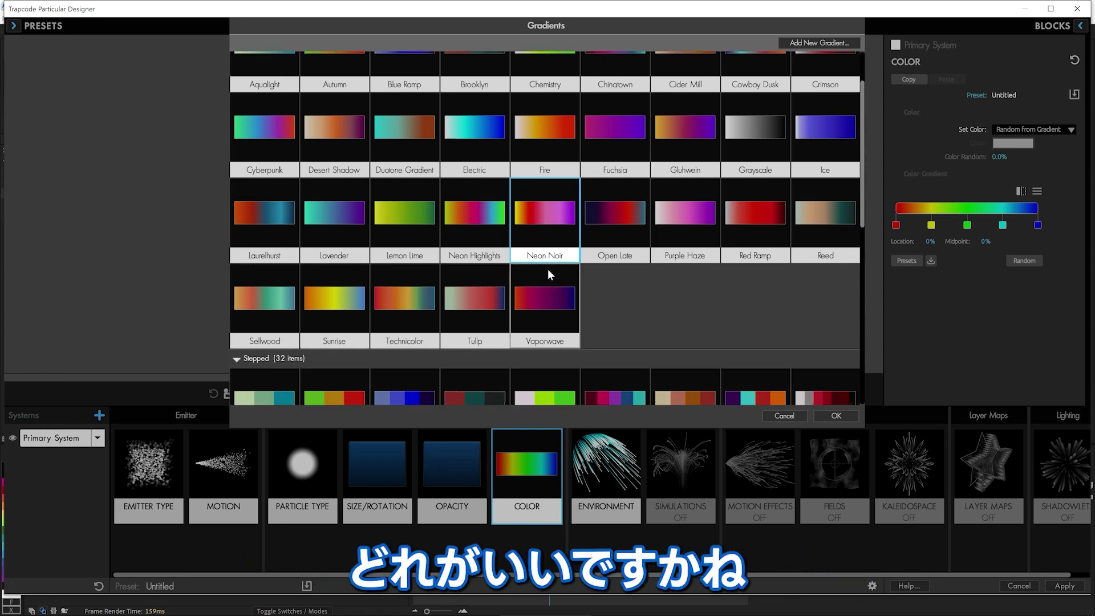
{"action": "left_click", "coordinate": [486, 221]}
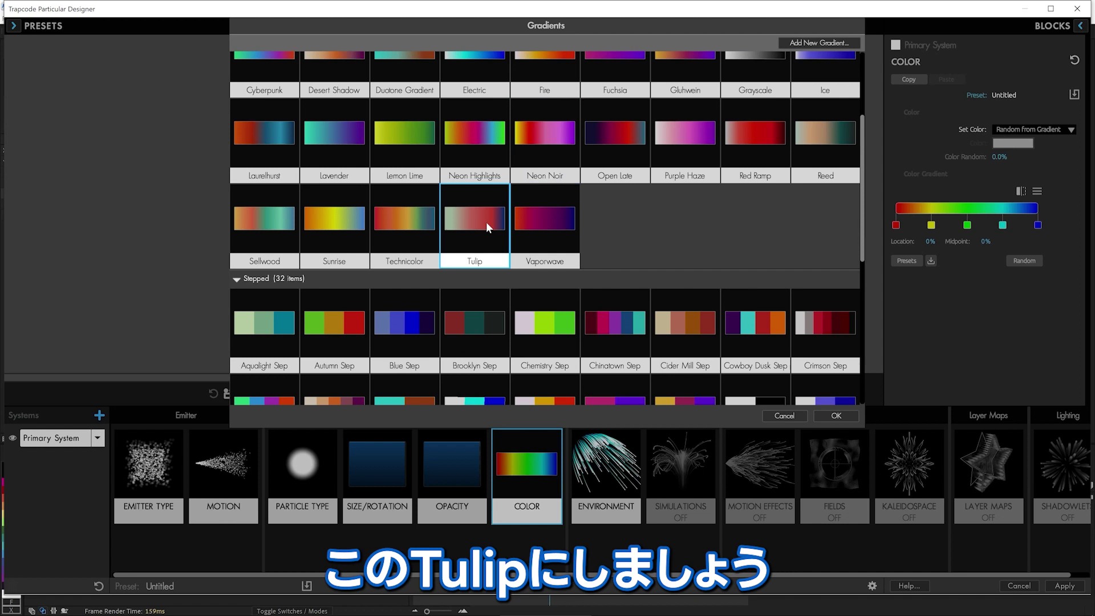
{"action": "left_click", "coordinate": [837, 415]}
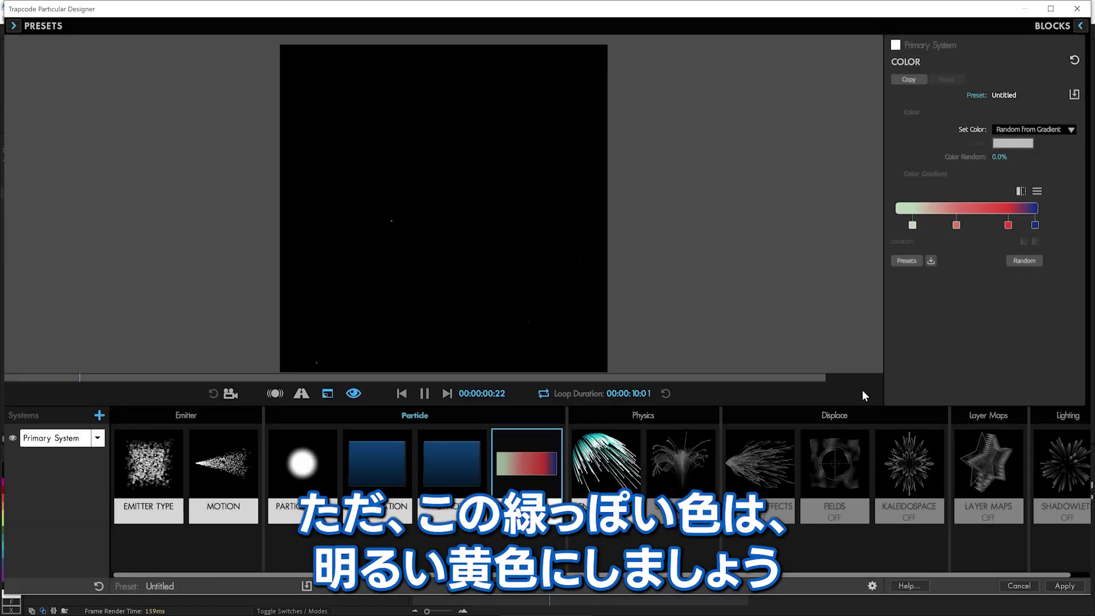
- Change the gradient's pale green colour stop to a light yellow (Red 251, Green 241, Blue 155)
{"action": "double_click", "coordinate": [913, 225]}
{"action": "left_click_drag", "start_coordinate": [574, 249], "coordinate": [565, 235]}
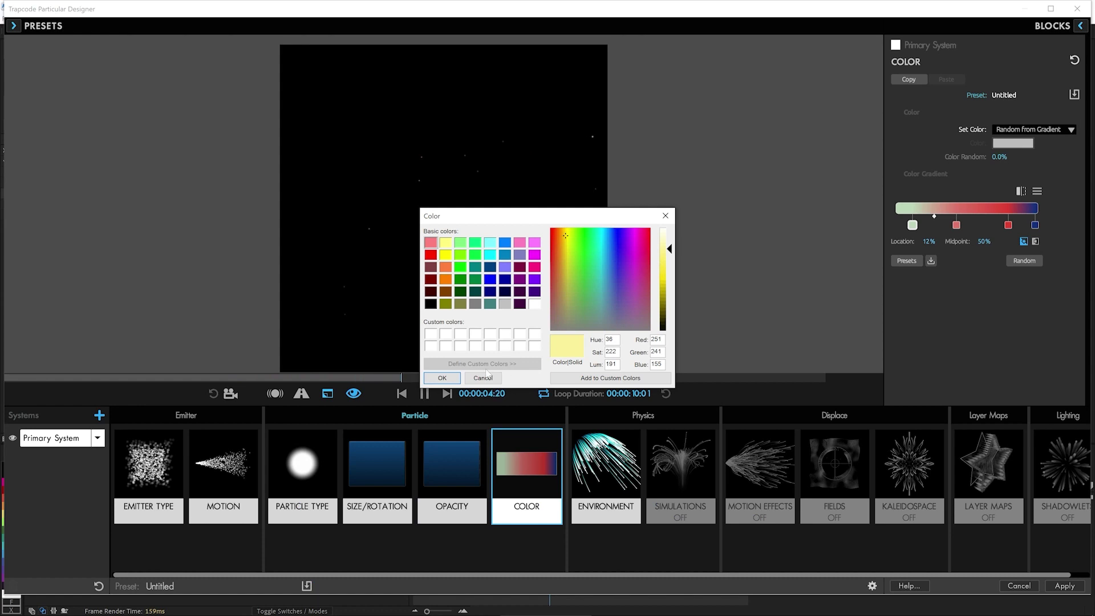
{"action": "left_click", "coordinate": [442, 377]}
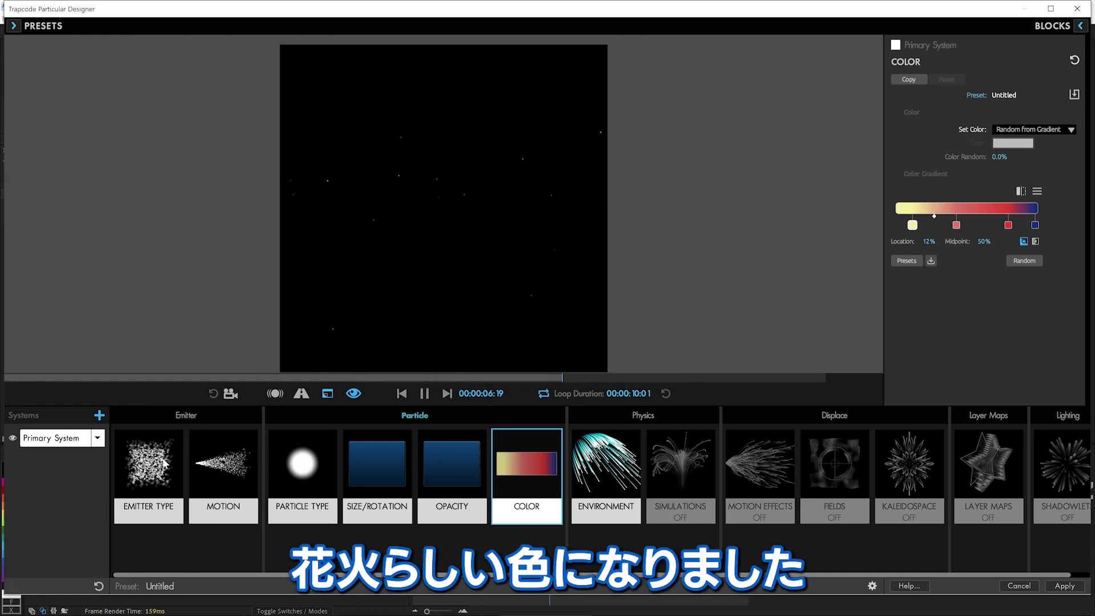
- Add a second particle system that uses Emit from Parent System, with emission At Parent End of Life
{"action": "left_click", "coordinate": [99, 416]}
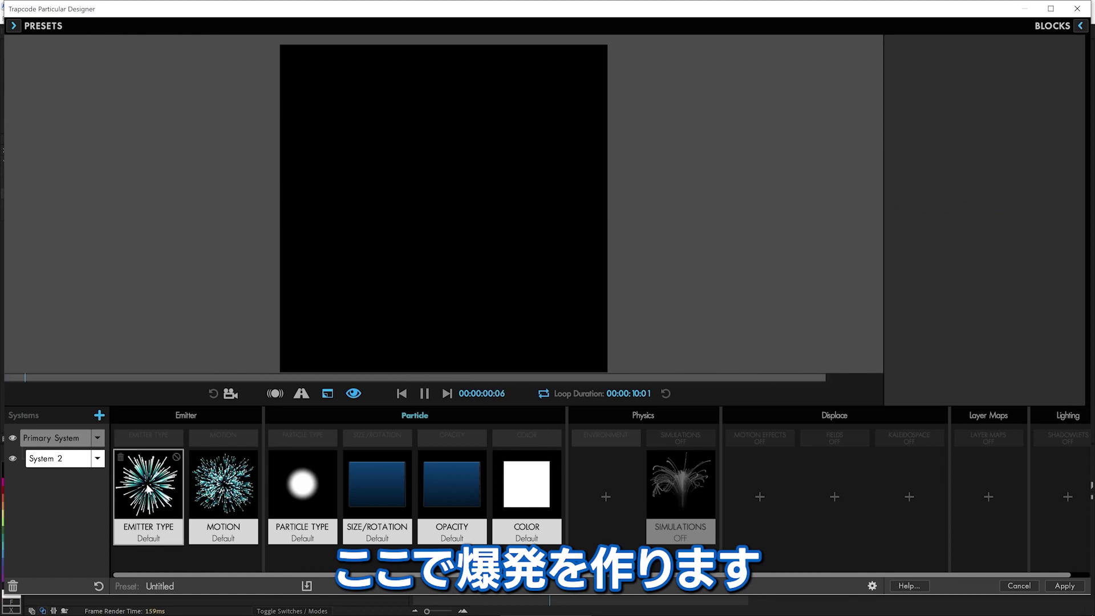
{"action": "left_click", "coordinate": [148, 487]}
{"action": "left_click", "coordinate": [1043, 109]}
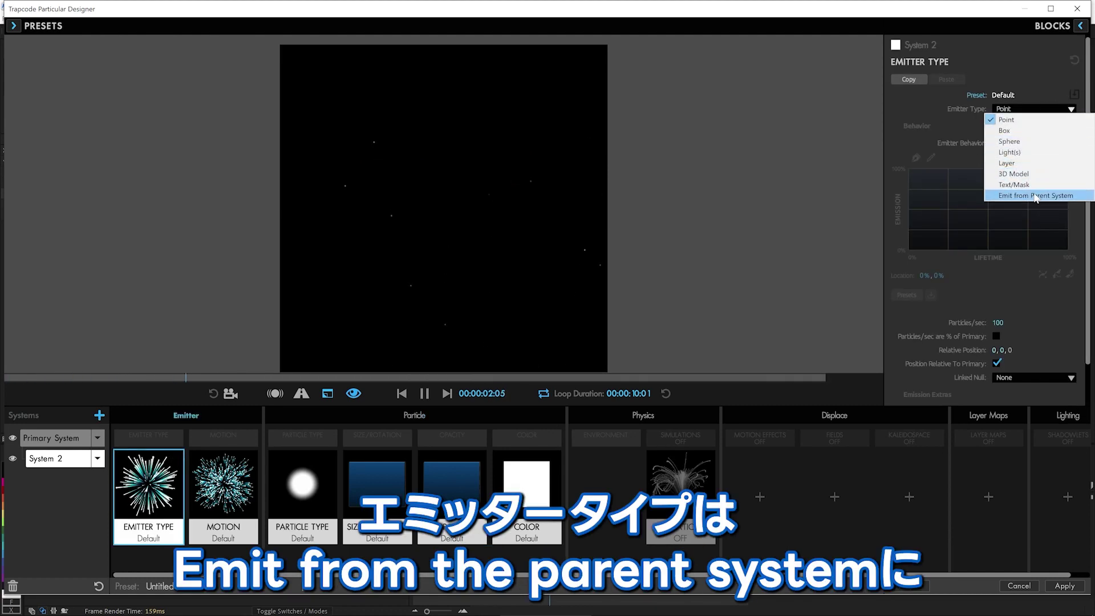
{"action": "left_click", "coordinate": [1036, 196]}
{"action": "left_click", "coordinate": [1027, 155]}
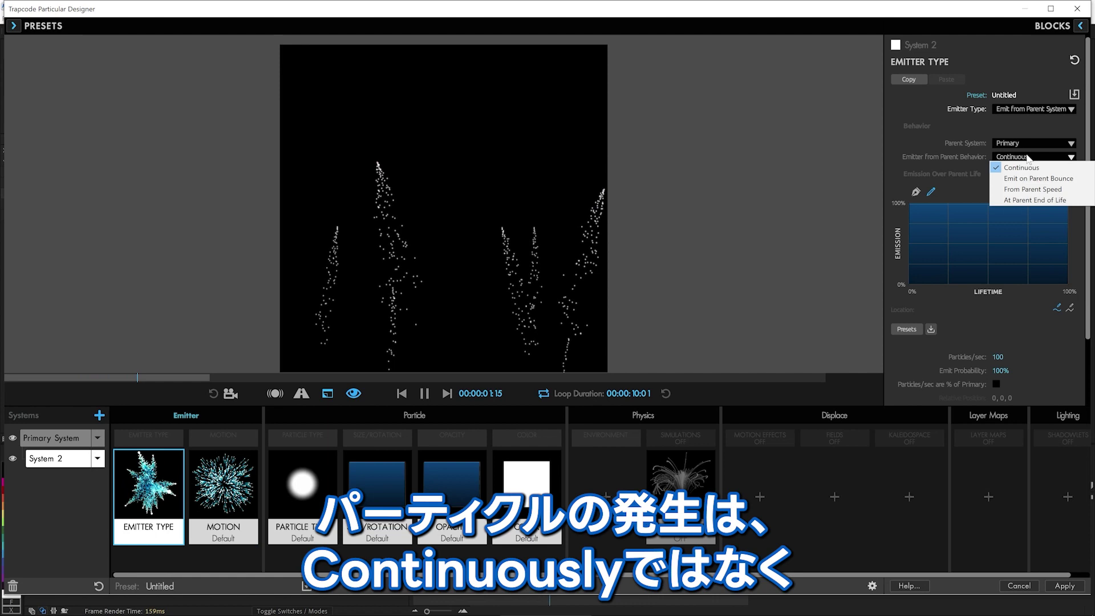
{"action": "left_click", "coordinate": [1030, 200]}
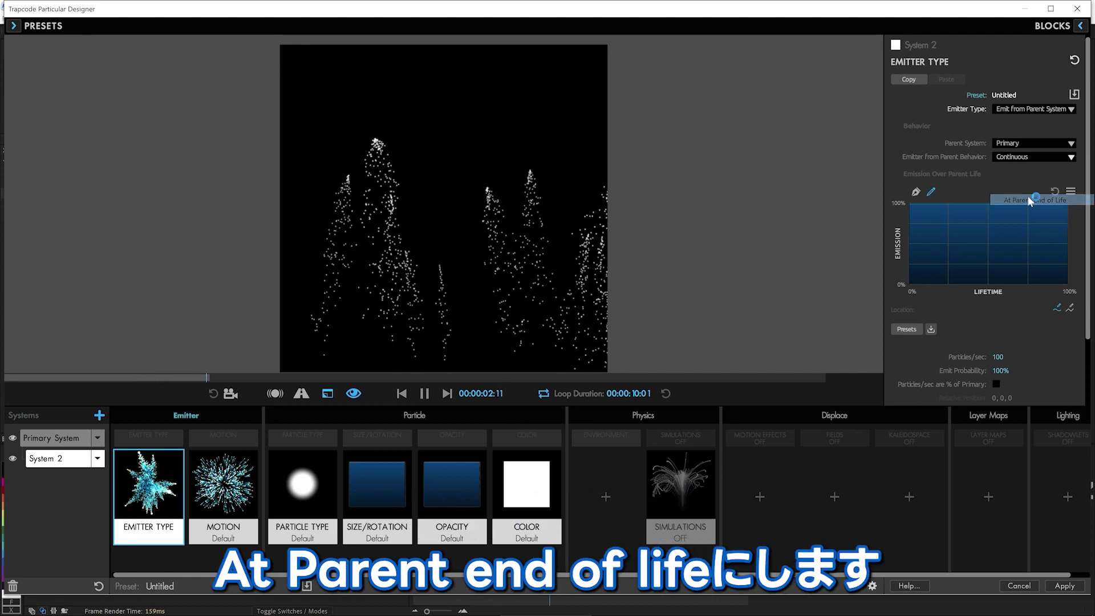
- Set the second system's Color from Parent to about 76%
{"action": "left_click", "coordinate": [557, 478]}
{"action": "left_click_drag", "start_coordinate": [1000, 171], "coordinate": [1043, 170]}
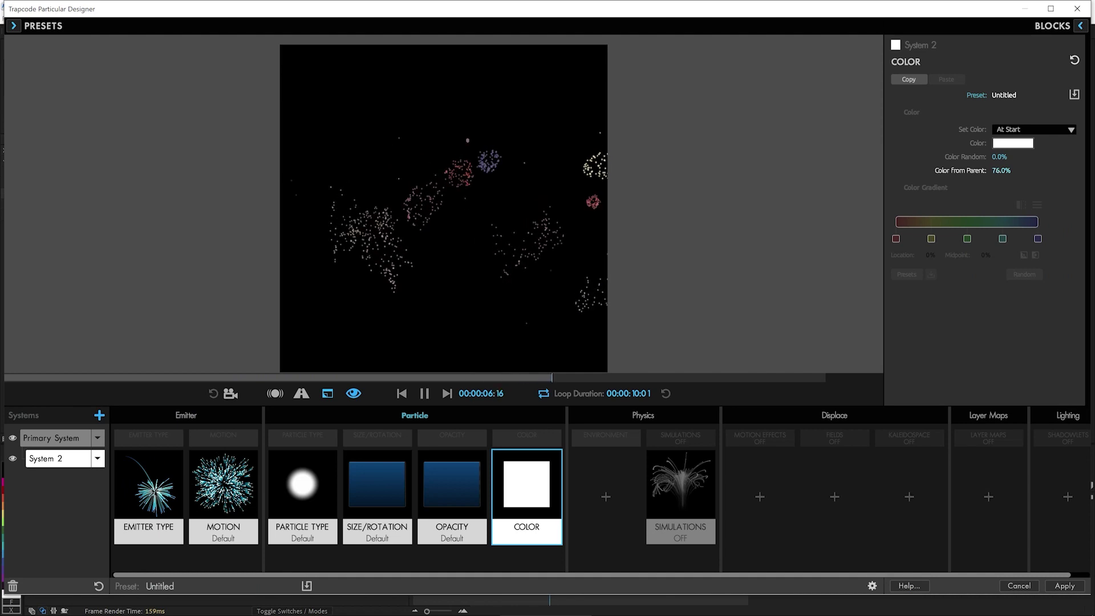
- Set the second system's particle Life to 1 second and its Life Random to about 37%
{"action": "left_click", "coordinate": [305, 502]}
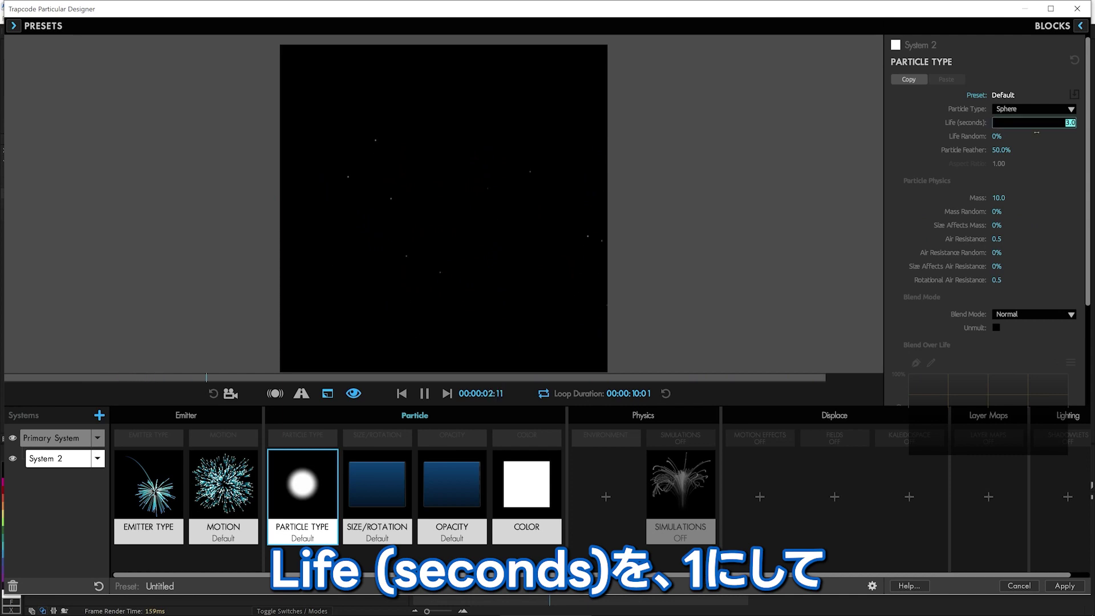
{"action": "type", "text": "1"}
{"action": "left_click_drag", "start_coordinate": [996, 136], "coordinate": [1012, 137]}
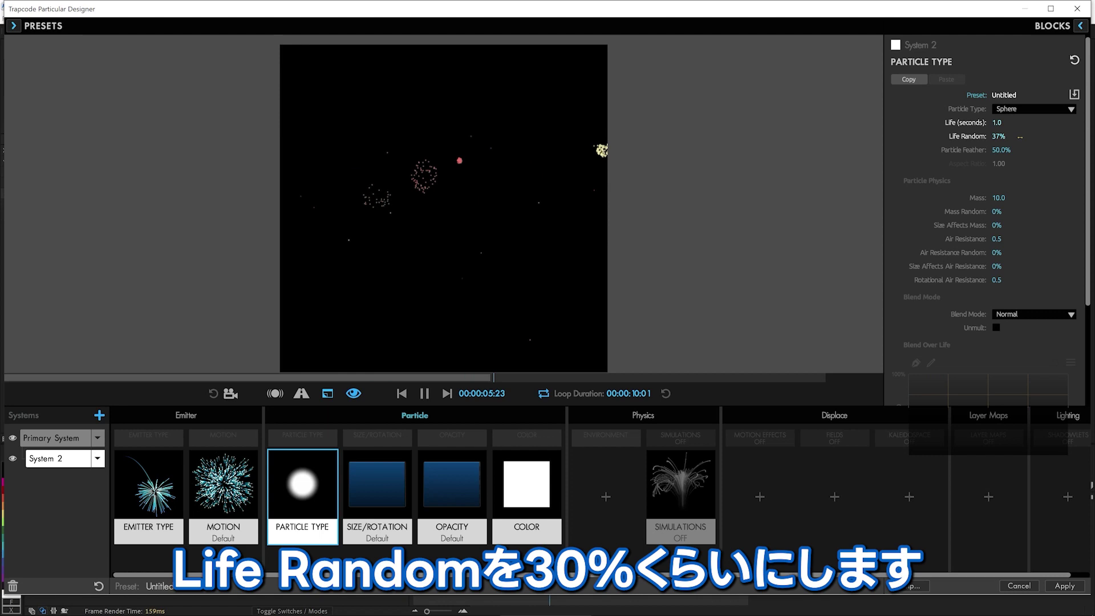
- Set the second system's motion Velocity to 346
{"action": "left_click", "coordinate": [245, 494]}
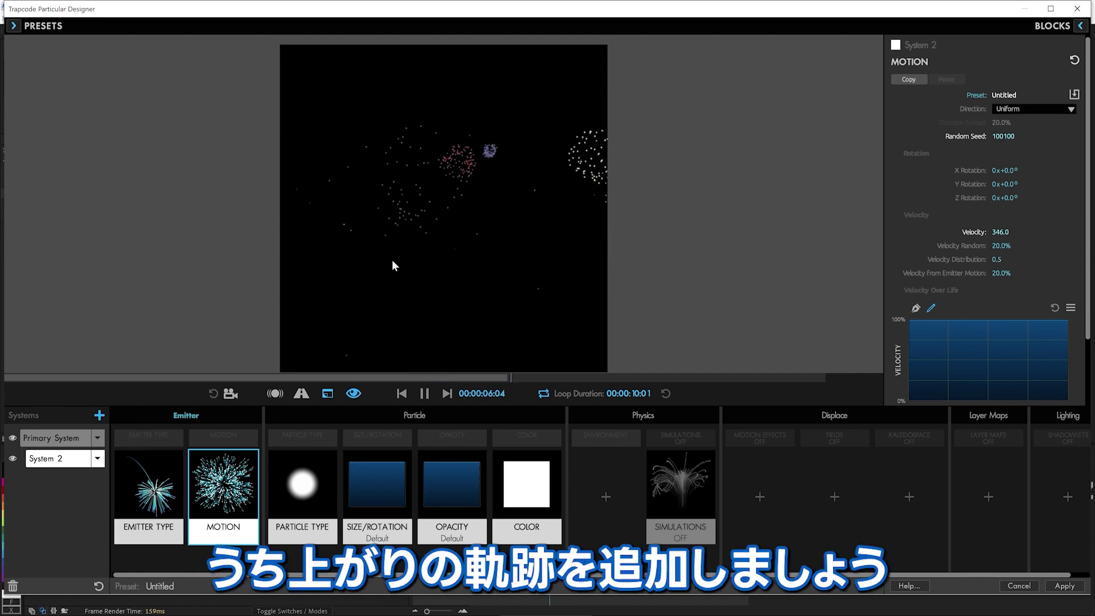
- Try the Star (No DOF) particle type on the second system and return it to Sphere
{"action": "left_click", "coordinate": [330, 501]}
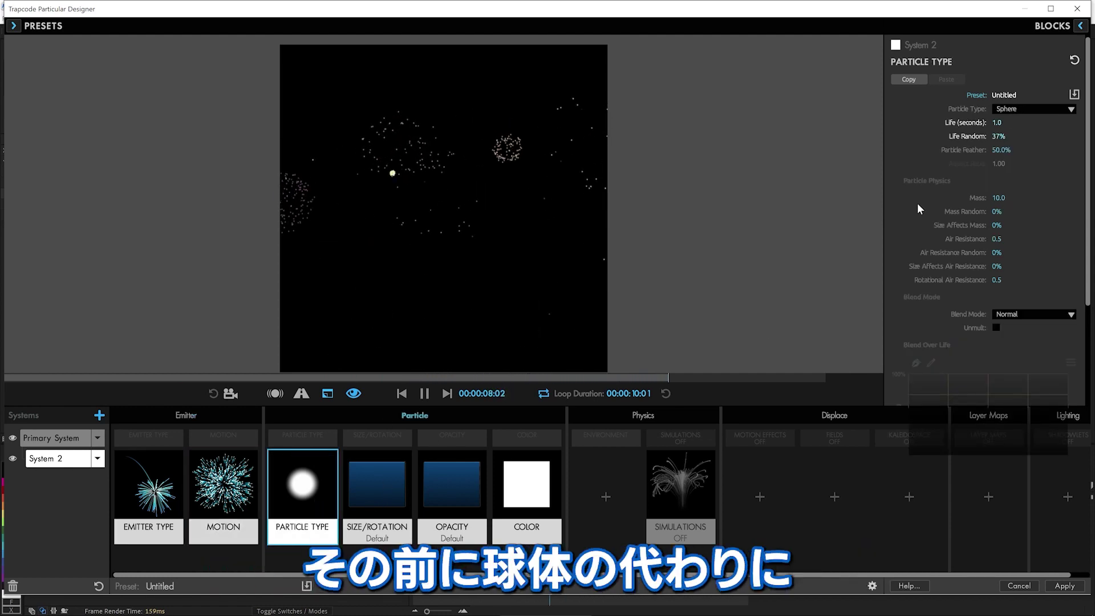
{"action": "left_click", "coordinate": [1033, 109]}
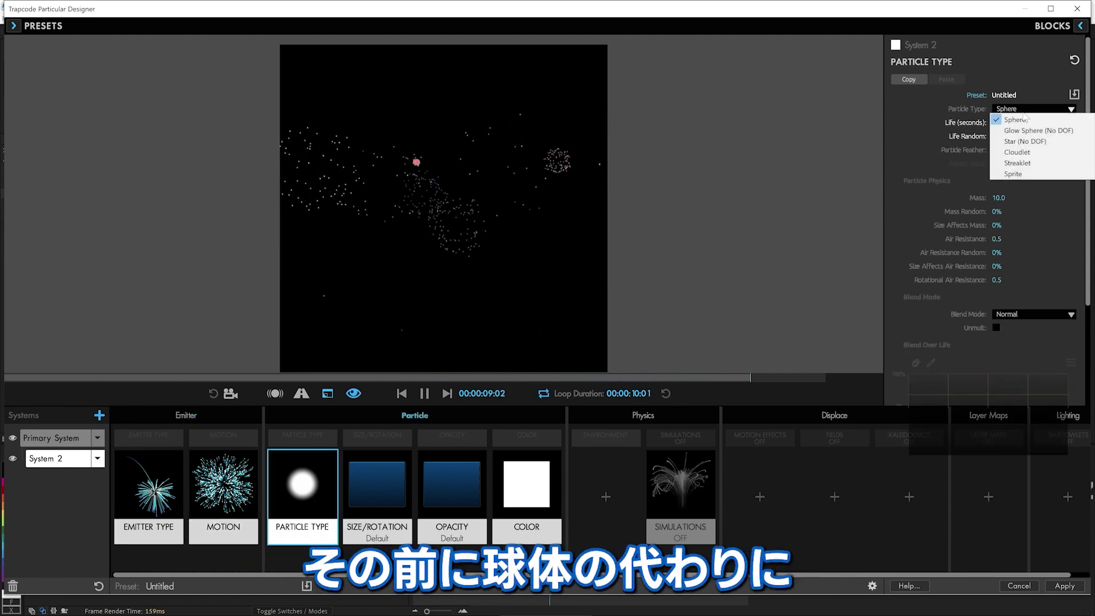
{"action": "left_click", "coordinate": [1029, 142]}
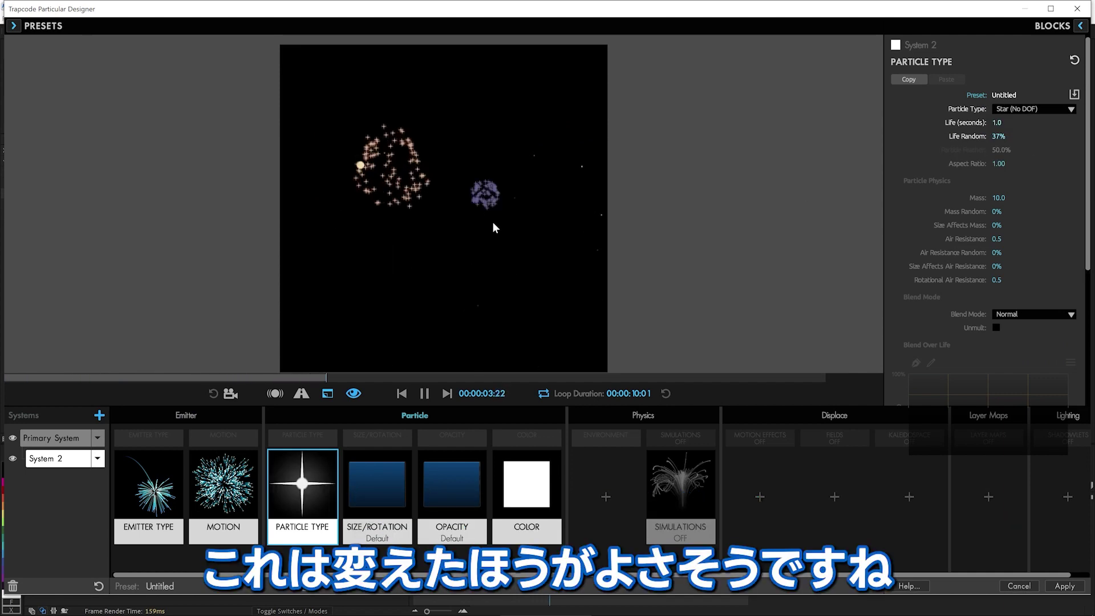
{"action": "left_click", "coordinate": [1022, 116]}
{"action": "left_click", "coordinate": [1021, 121]}
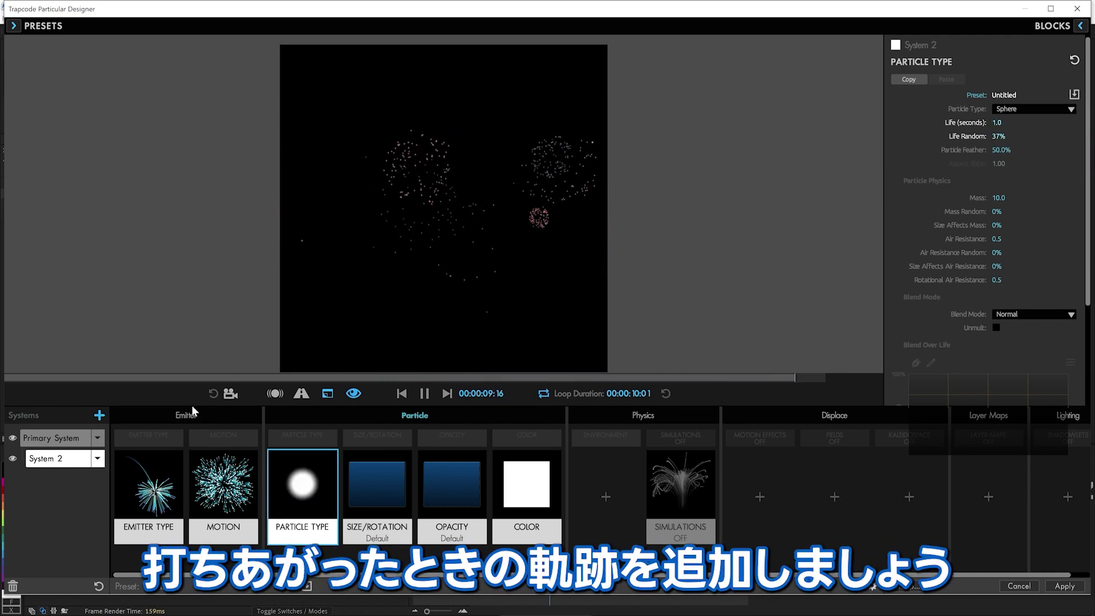
- Add a third particle system that uses Emit from Parent System, with Primary as its parent system
{"action": "left_click", "coordinate": [99, 415]}
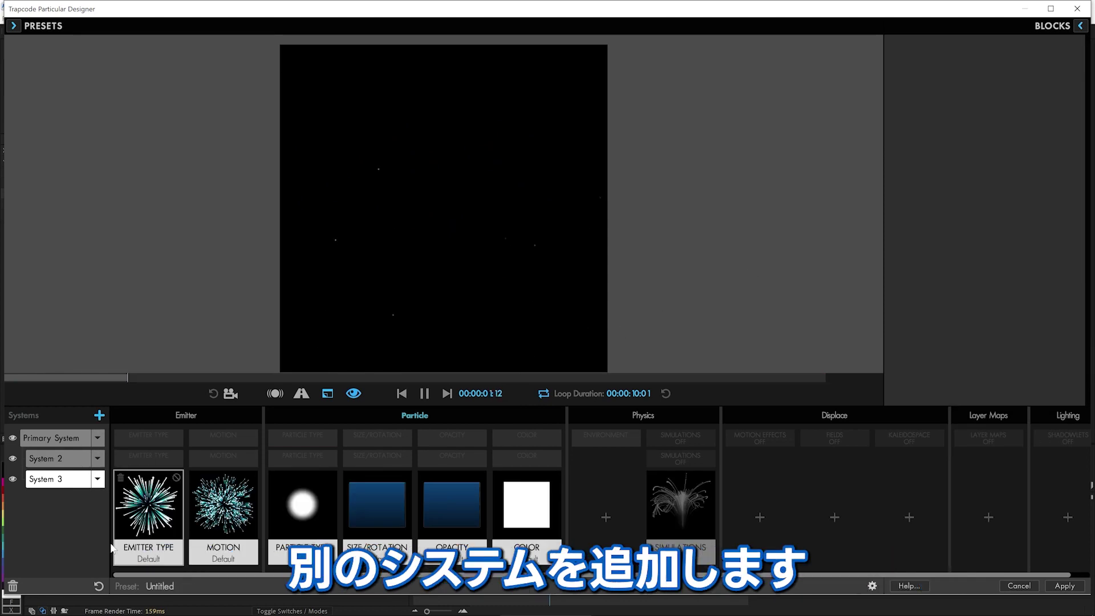
{"action": "left_click", "coordinate": [125, 530]}
{"action": "left_click", "coordinate": [1032, 109]}
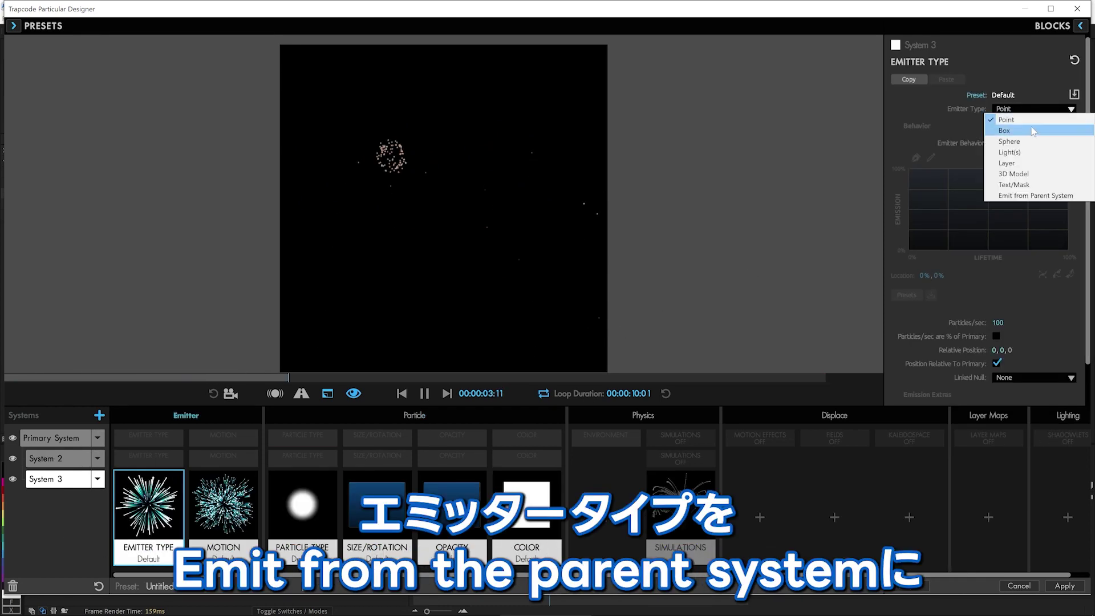
{"action": "left_click", "coordinate": [1036, 195]}
{"action": "left_click", "coordinate": [1035, 143]}
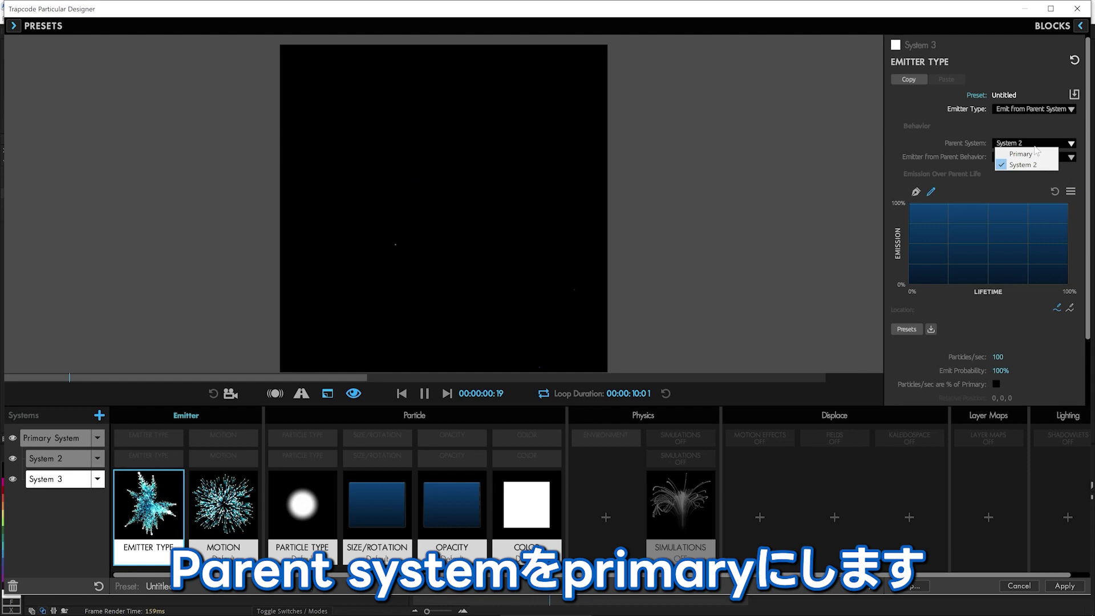
{"action": "left_click", "coordinate": [1035, 156]}
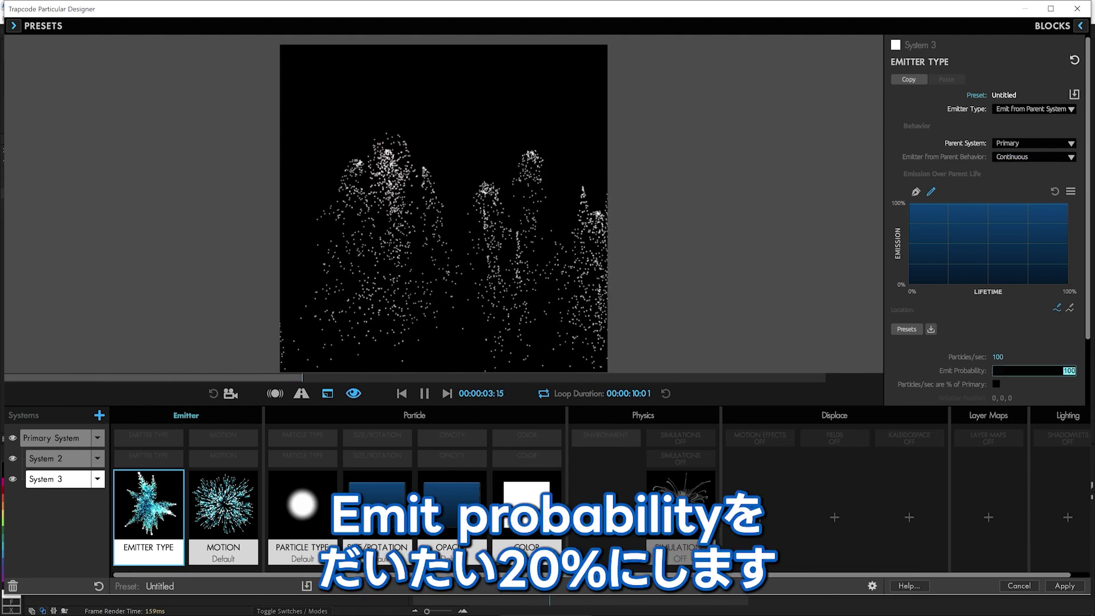
- Set the third system's Emit Probability to 20%
{"action": "left_click", "coordinate": [999, 370]}
{"action": "type", "text": "20"}
{"action": "key", "text": "Return"}
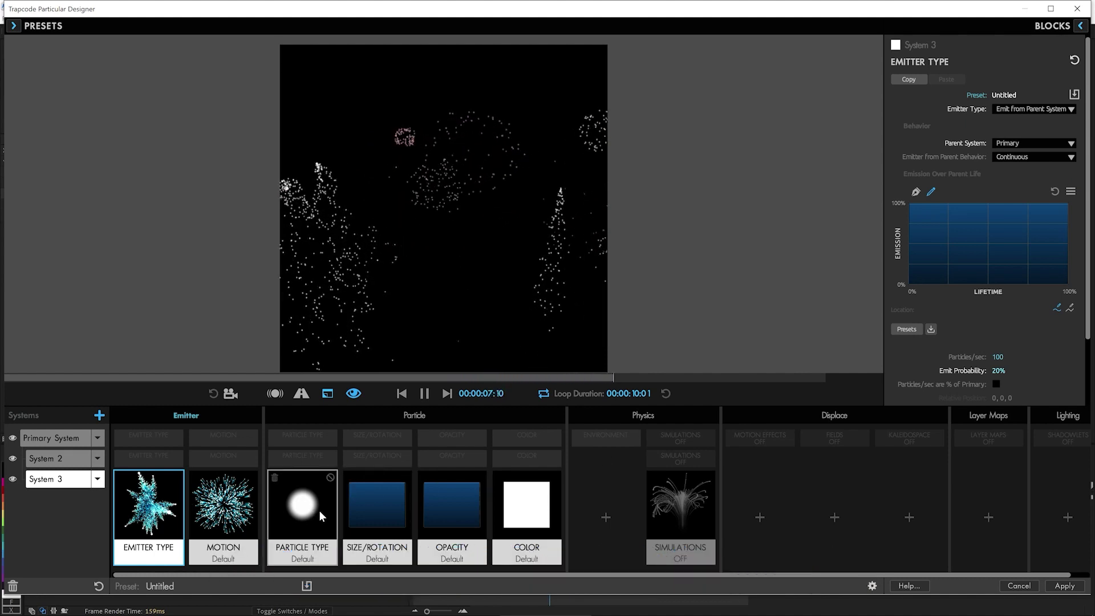
- Set the third system's Velocity to 20 and its Velocity from Emitter Motion to -5%
{"action": "left_click", "coordinate": [223, 505]}
{"action": "left_click_drag", "start_coordinate": [1004, 232], "coordinate": [957, 232]}
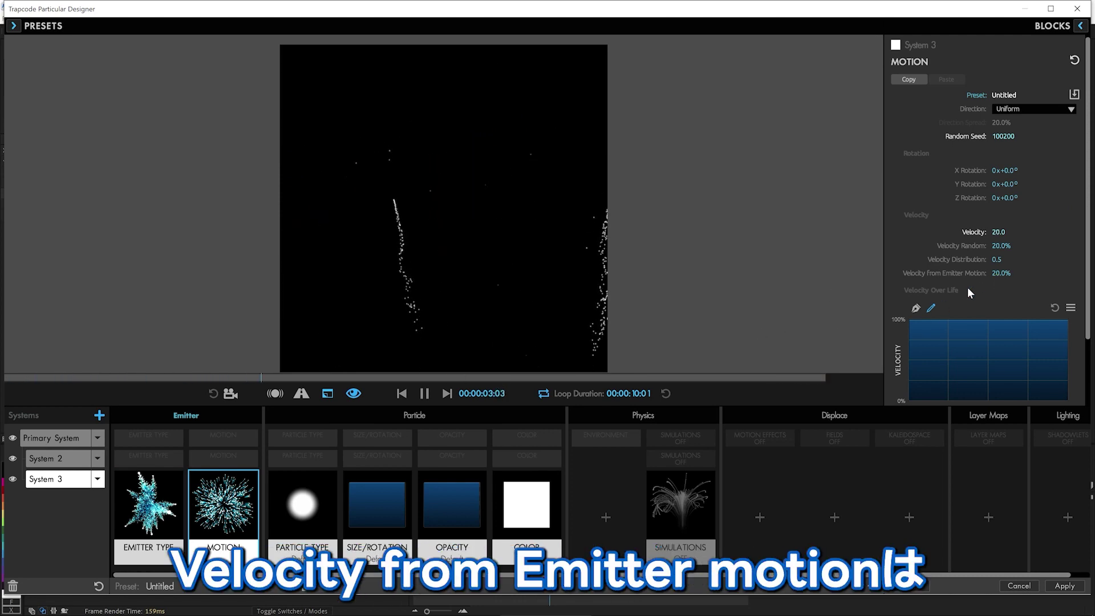
{"action": "left_click", "coordinate": [1001, 273]}
{"action": "type", "text": "-5"}
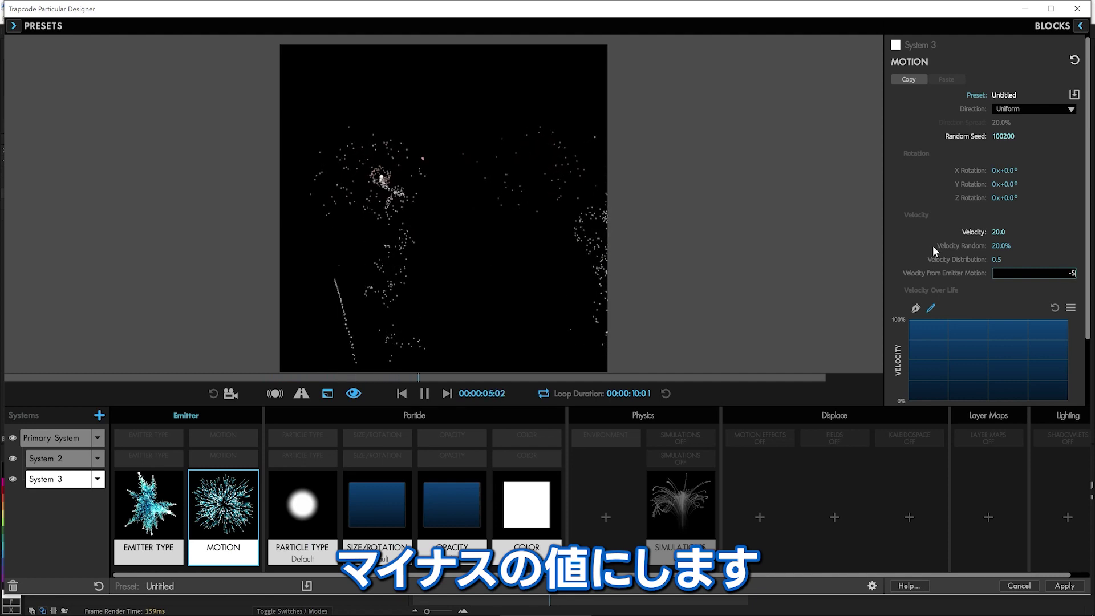
{"action": "key", "text": "Return"}
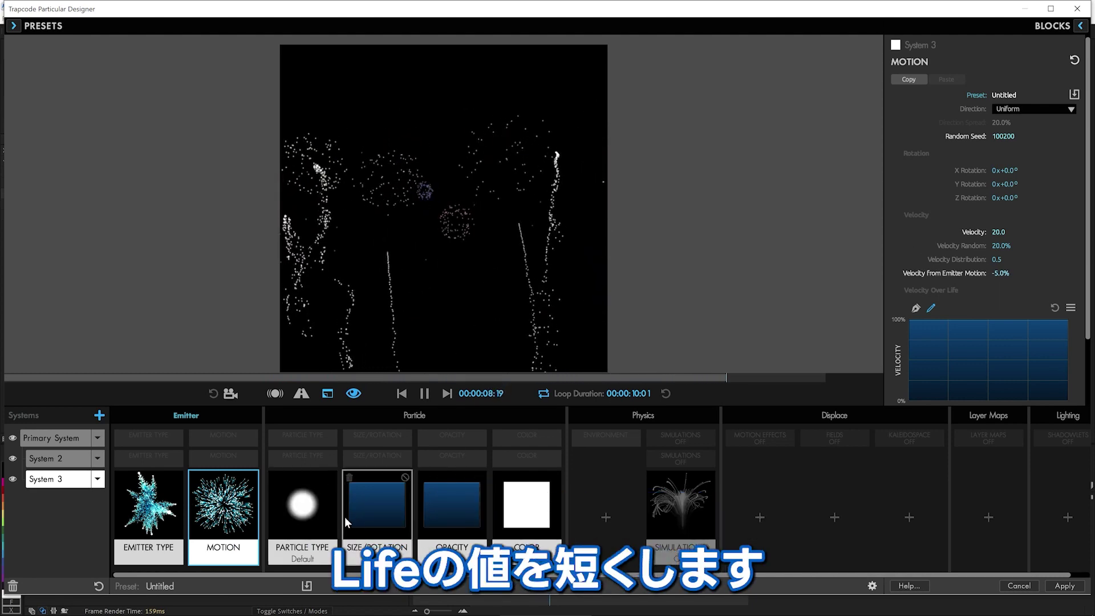
- Set the third system's particle Life to 0.6 seconds and its Life Random to about 58%
{"action": "left_click", "coordinate": [371, 515]}
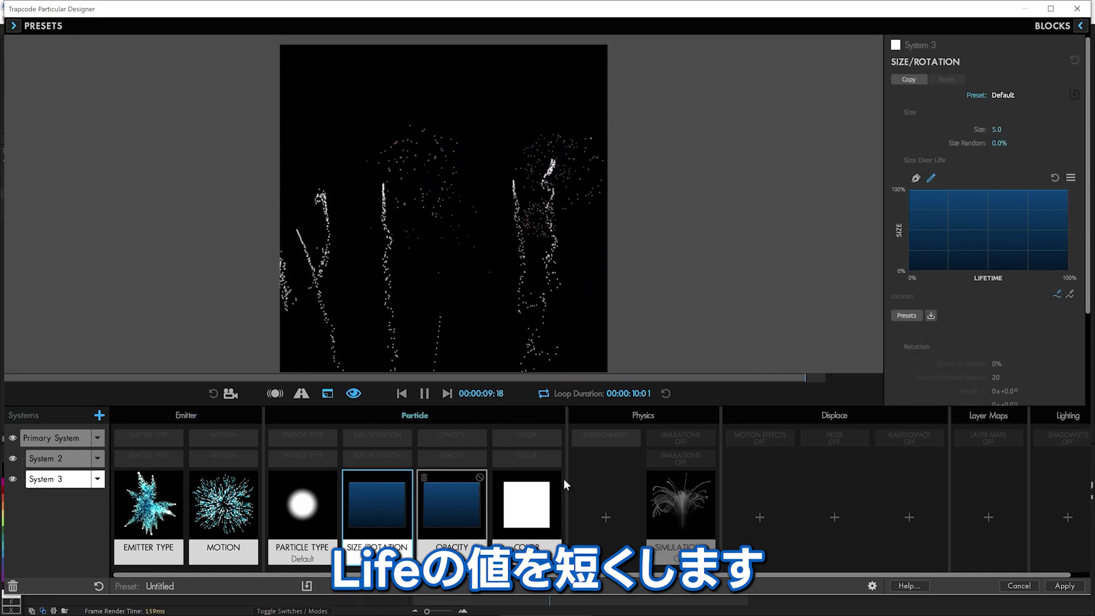
{"action": "left_click", "coordinate": [313, 534]}
{"action": "left_click", "coordinate": [1004, 122]}
{"action": "type", "text": "1"}
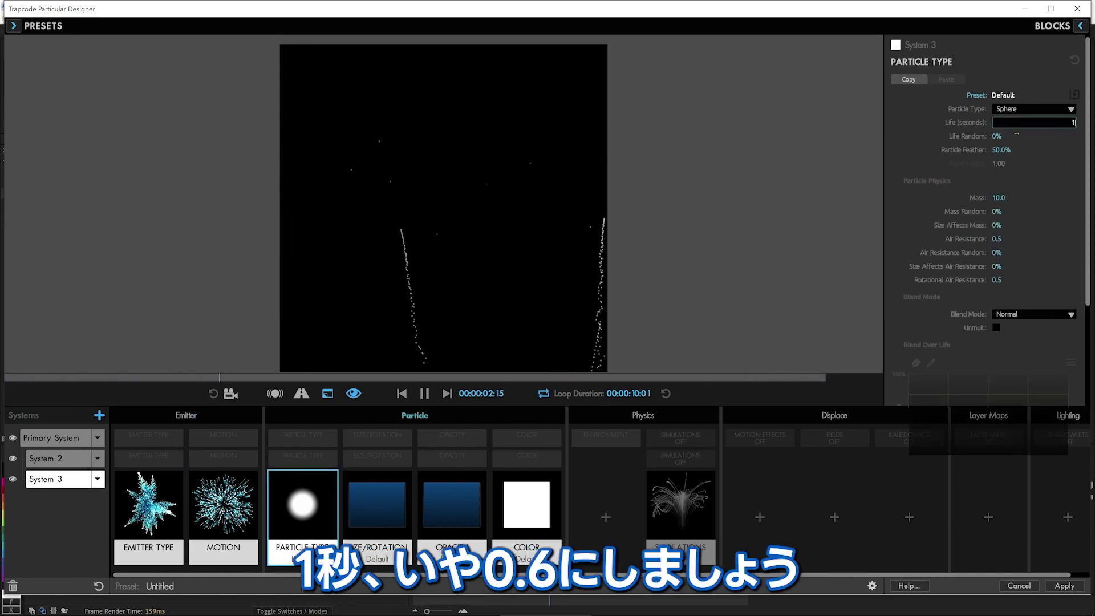
{"action": "left_click_drag", "start_coordinate": [1017, 134], "coordinate": [1050, 134]}
{"action": "left_click", "coordinate": [997, 122]}
{"action": "type", "text": "."}
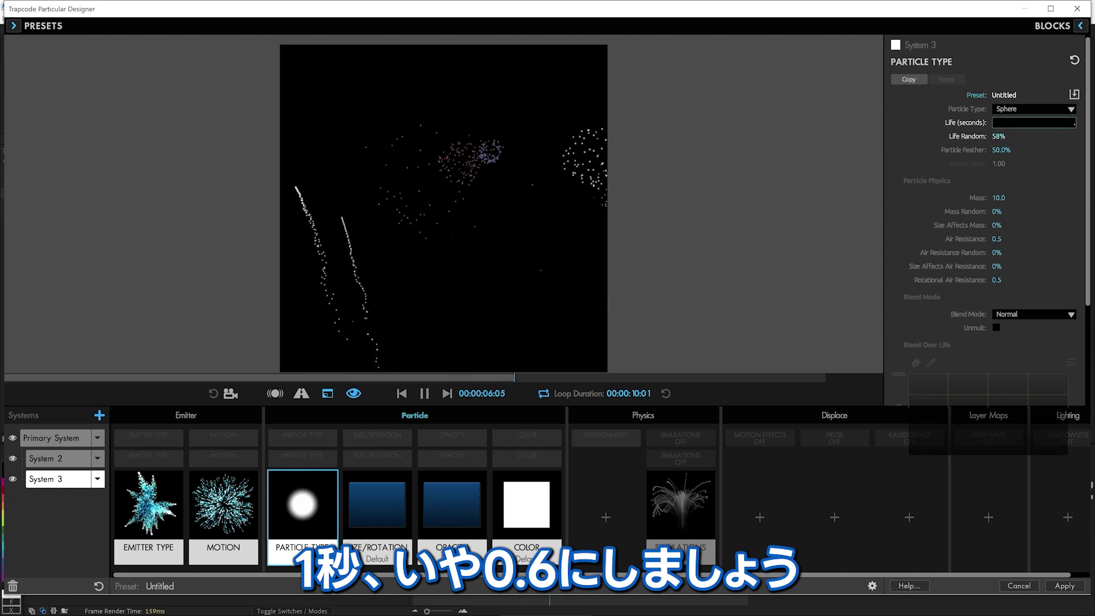
{"action": "type", "text": "0.6"}
{"action": "key", "text": "Return"}
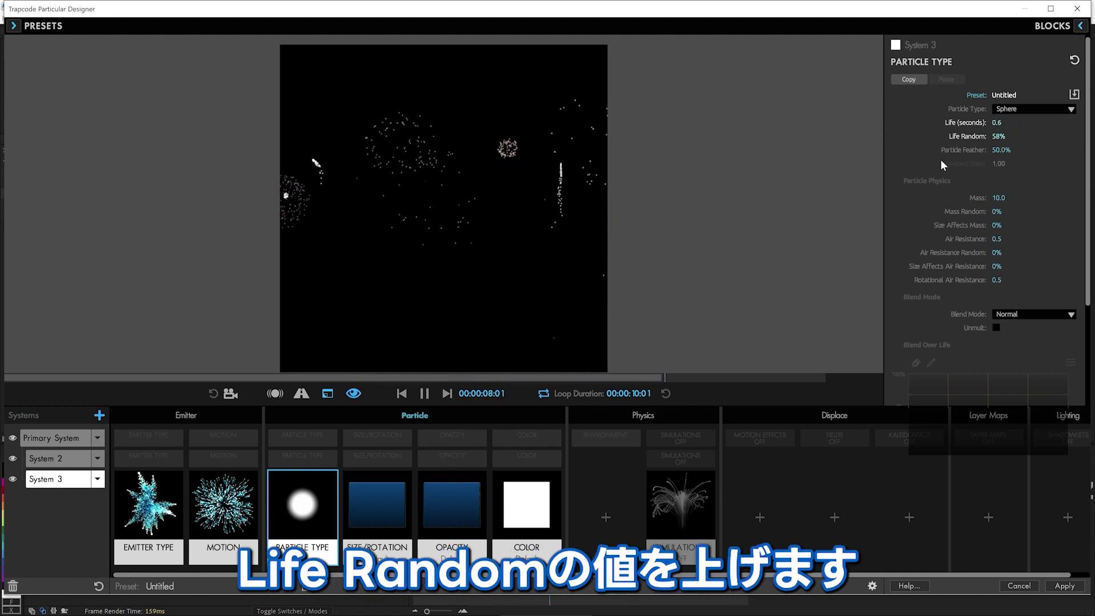
- Apply the Linear Slope preset curve to the third system's Opacity Over Life
{"action": "left_click", "coordinate": [450, 510]}
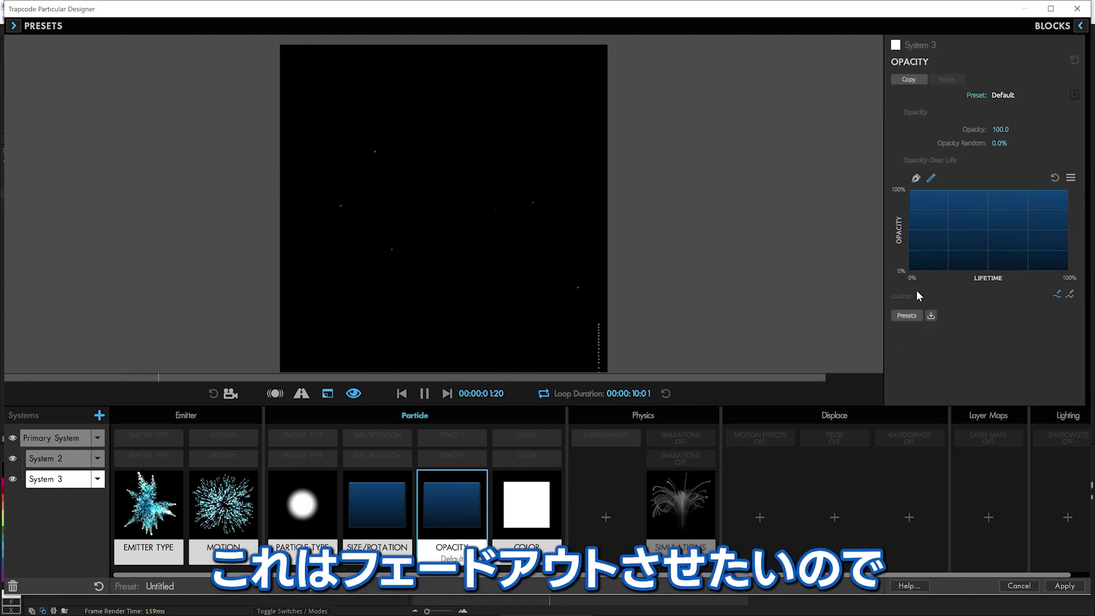
{"action": "left_click", "coordinate": [907, 316]}
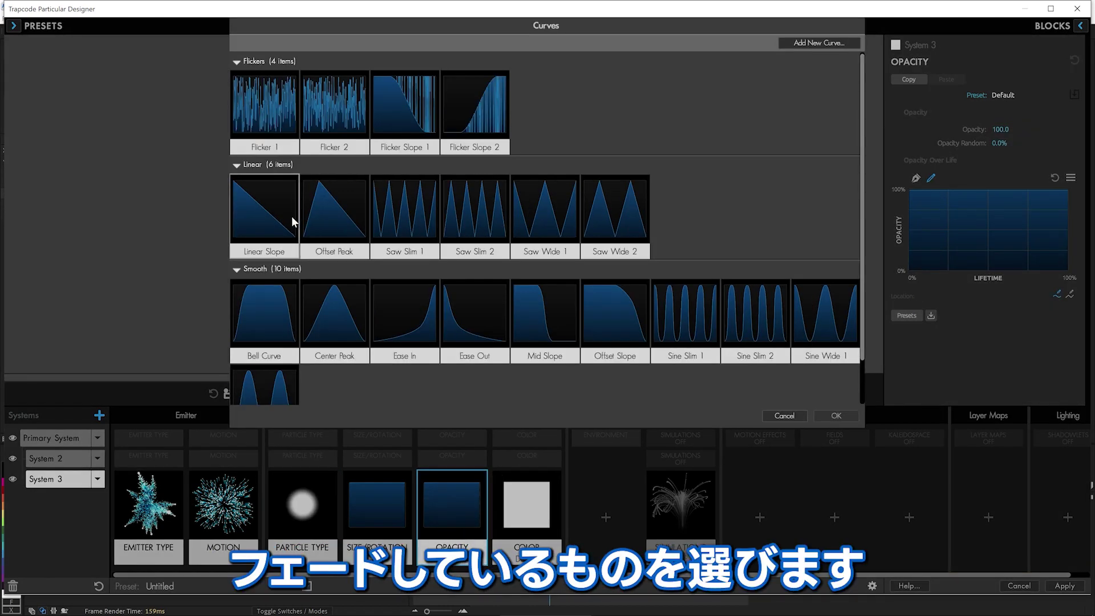
{"action": "left_click", "coordinate": [836, 416]}
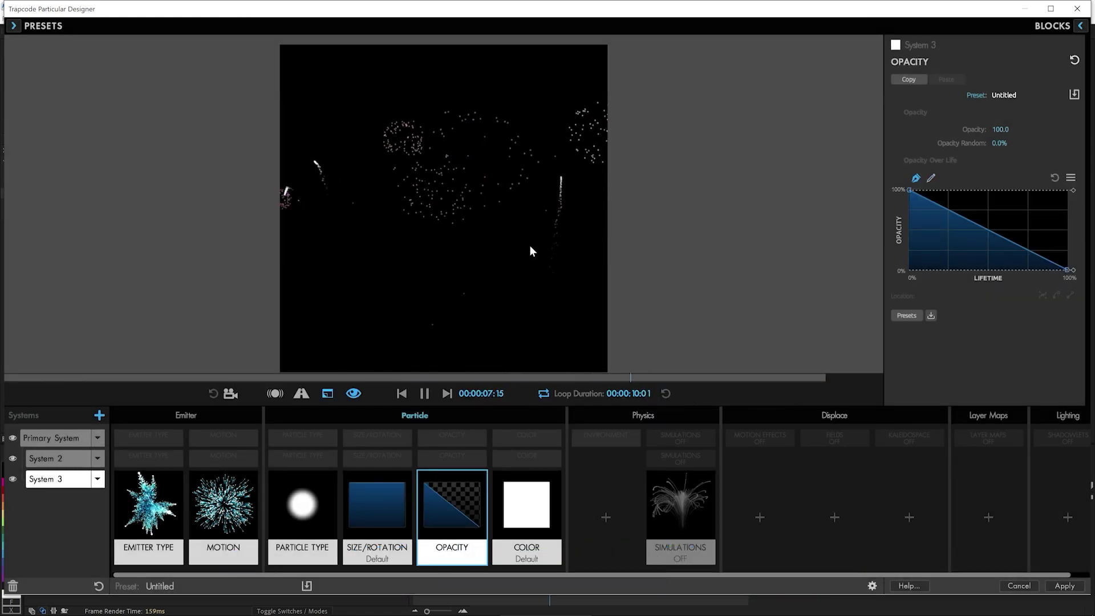
- Change the third system's particle colour to a warm yellow (Red 243, Green 211, Blue 114)
{"action": "left_click", "coordinate": [526, 504]}
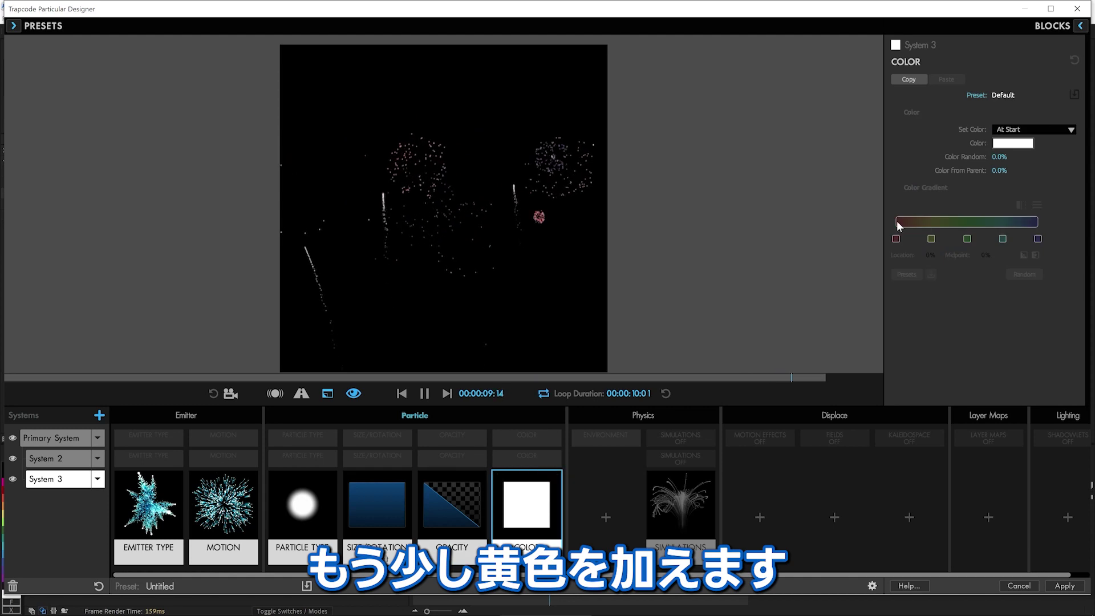
{"action": "left_click", "coordinate": [998, 145]}
{"action": "left_click", "coordinate": [567, 255]}
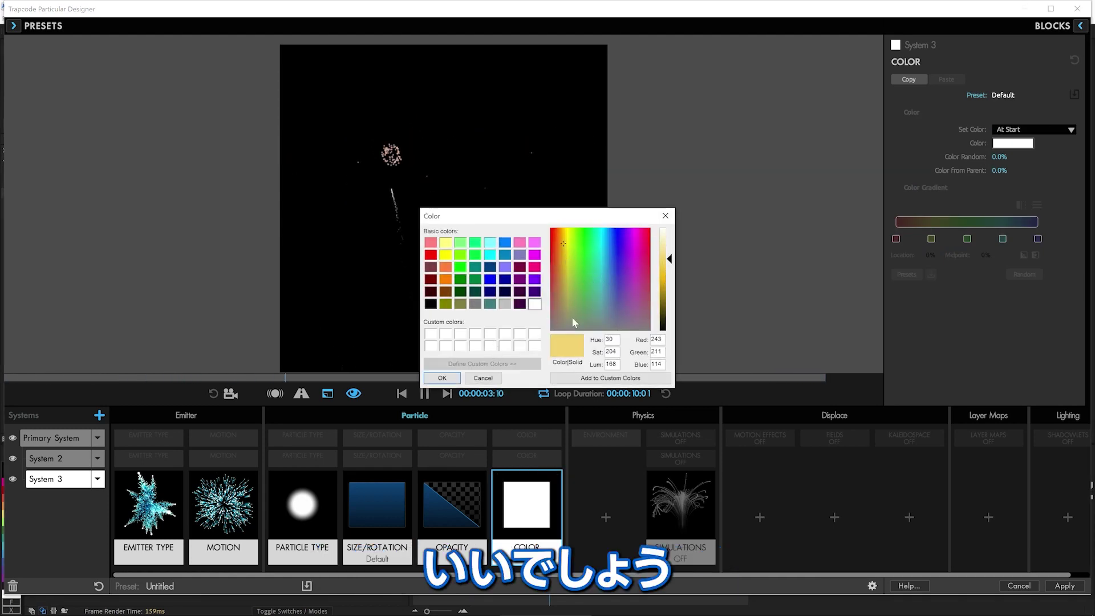
{"action": "left_click", "coordinate": [442, 378]}
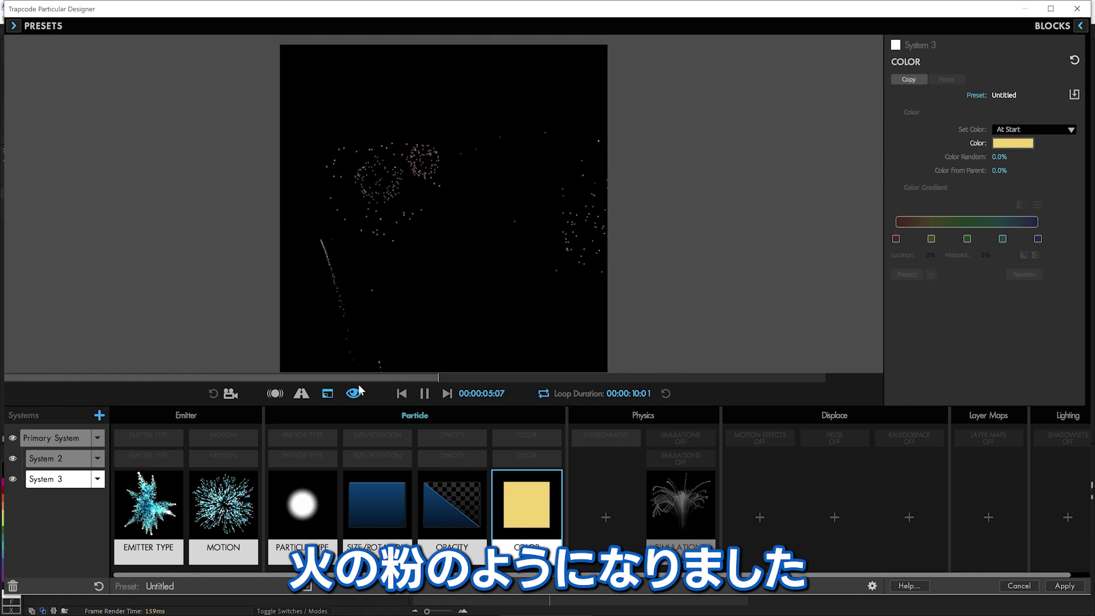
- Set the particle Blend Mode of both the third and second systems to Screen
{"action": "left_click", "coordinate": [311, 524]}
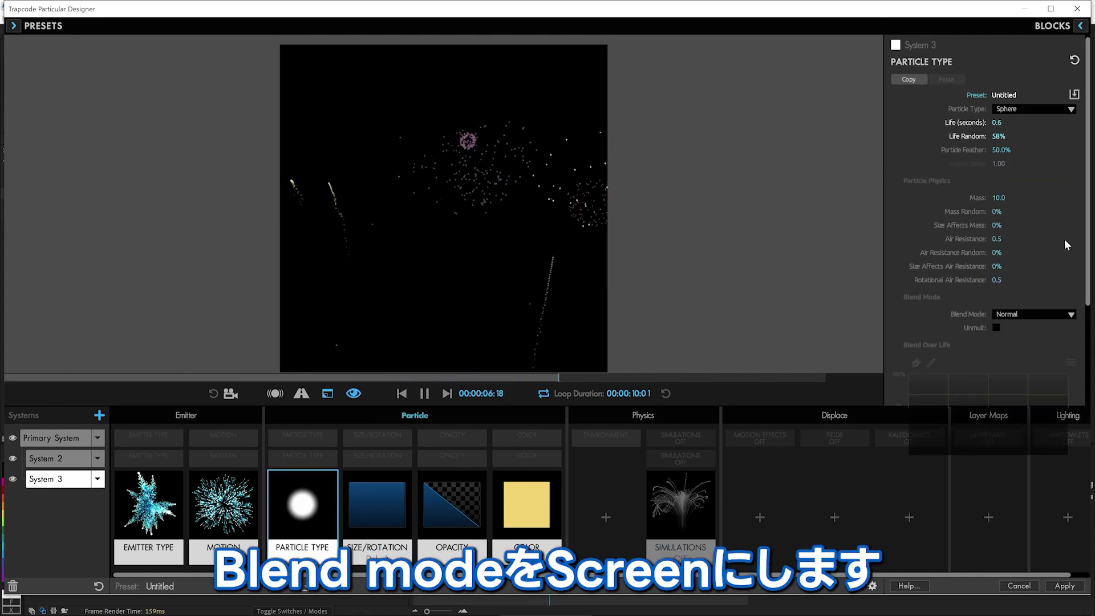
{"action": "left_click", "coordinate": [1035, 315]}
{"action": "left_click", "coordinate": [1005, 346]}
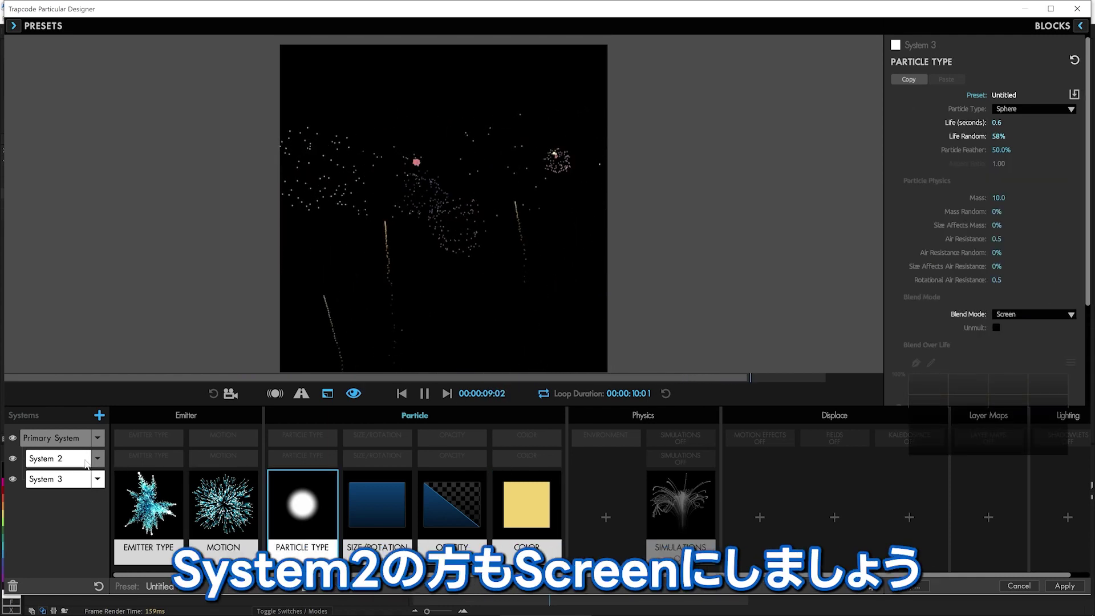
{"action": "left_click", "coordinate": [84, 460]}
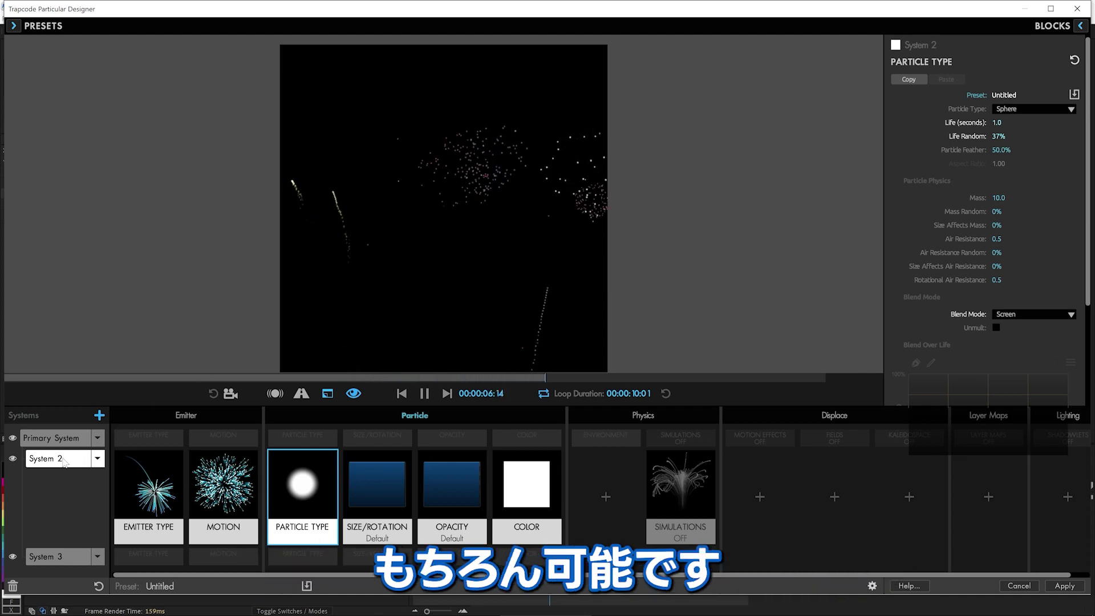
- Add a fourth particle system that uses Emit from Parent System, with System 2 as its parent system
{"action": "left_click", "coordinate": [99, 416]}
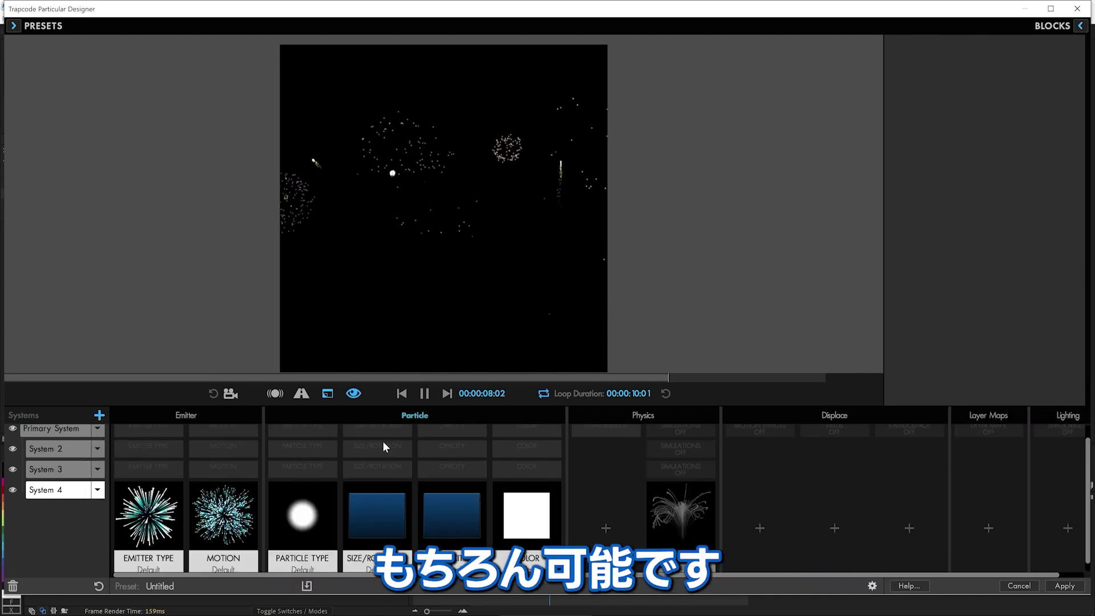
{"action": "left_click", "coordinate": [197, 509]}
{"action": "left_click", "coordinate": [162, 514]}
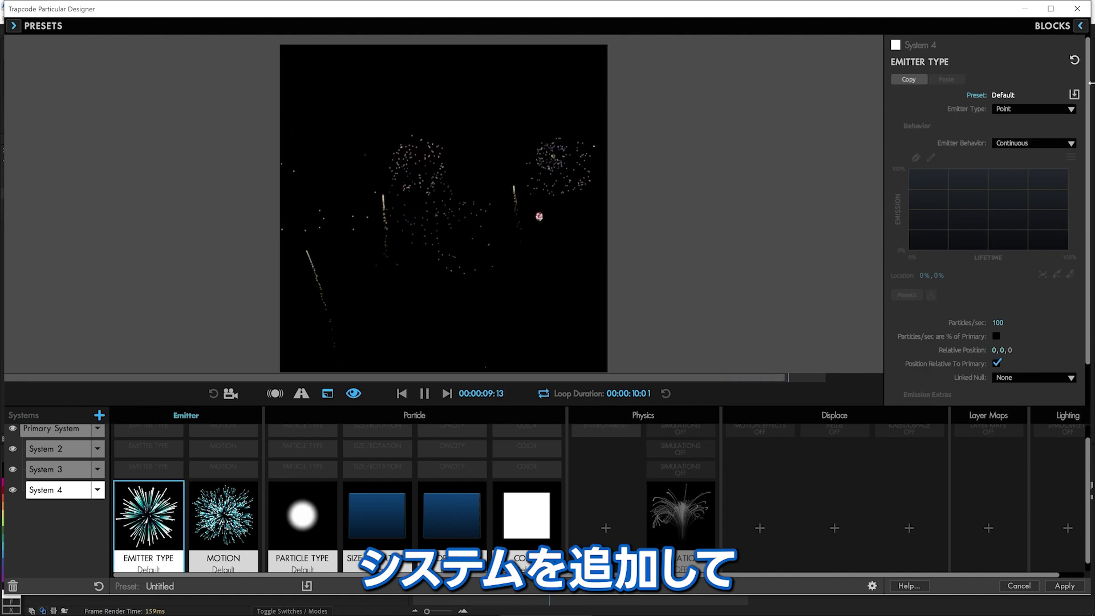
{"action": "left_click", "coordinate": [1037, 109]}
{"action": "left_click", "coordinate": [1026, 197]}
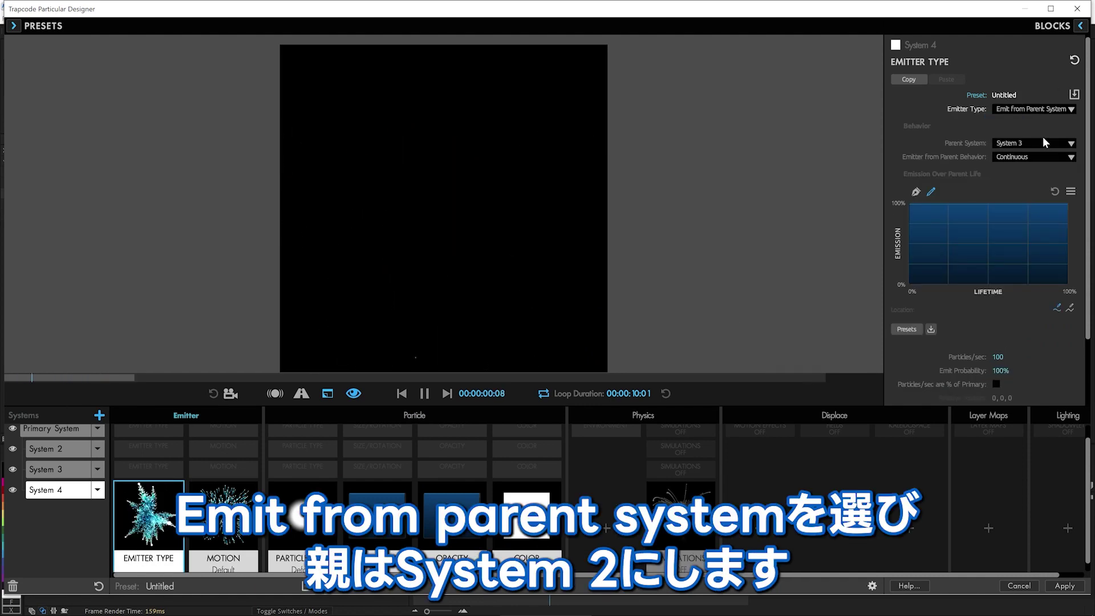
{"action": "left_click", "coordinate": [1043, 142]}
{"action": "left_click", "coordinate": [1035, 166]}
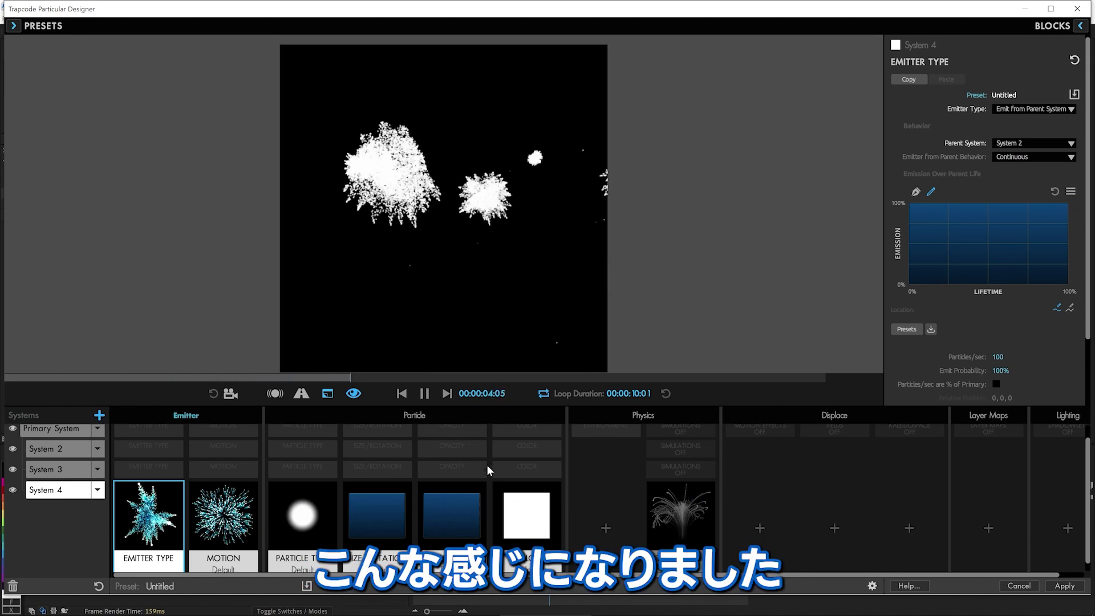
- Set the fourth system's Color from Parent to 100%
{"action": "left_click", "coordinate": [527, 514]}
{"action": "left_click", "coordinate": [1025, 130]}
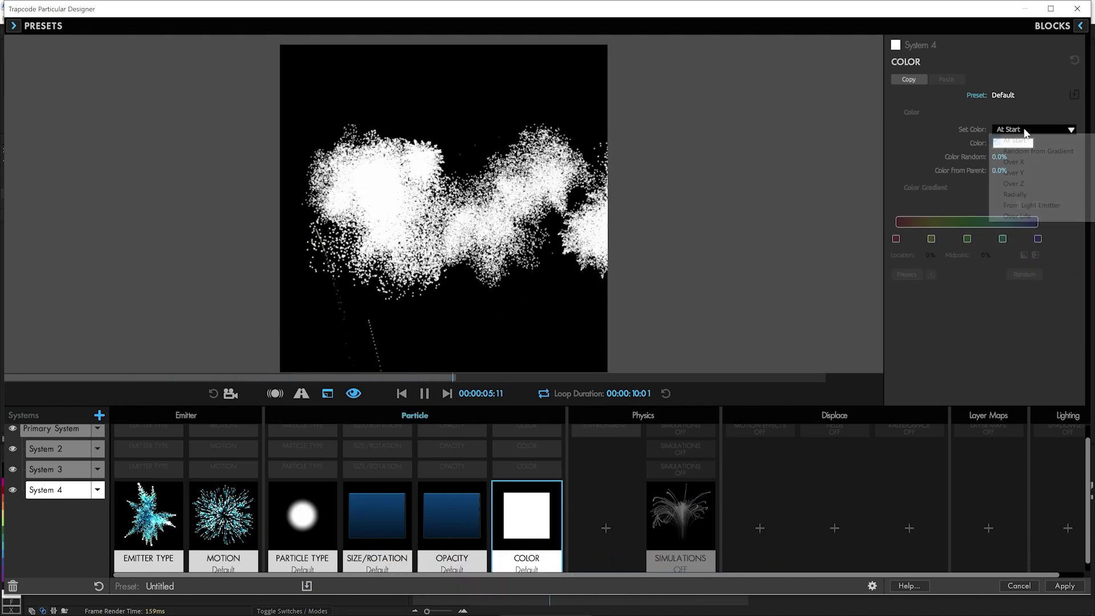
{"action": "left_click", "coordinate": [959, 141]}
{"action": "left_click_drag", "start_coordinate": [999, 171], "coordinate": [1061, 171]}
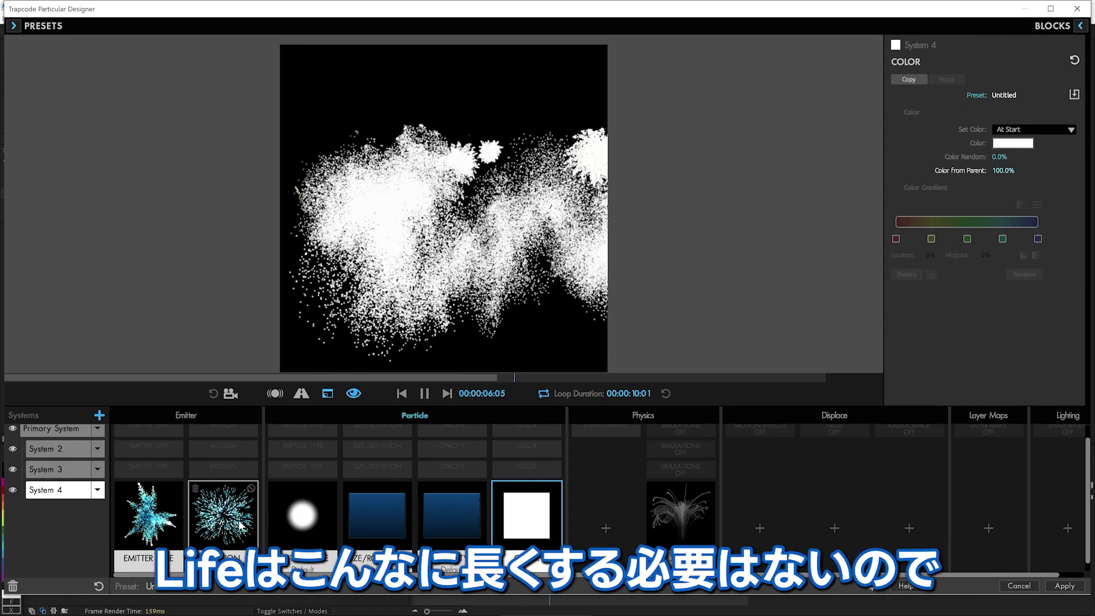
- Set the fourth system's particle Life to 0.5 seconds and its Life Random to 50%
{"action": "left_click", "coordinate": [365, 526]}
{"action": "left_click", "coordinate": [302, 518]}
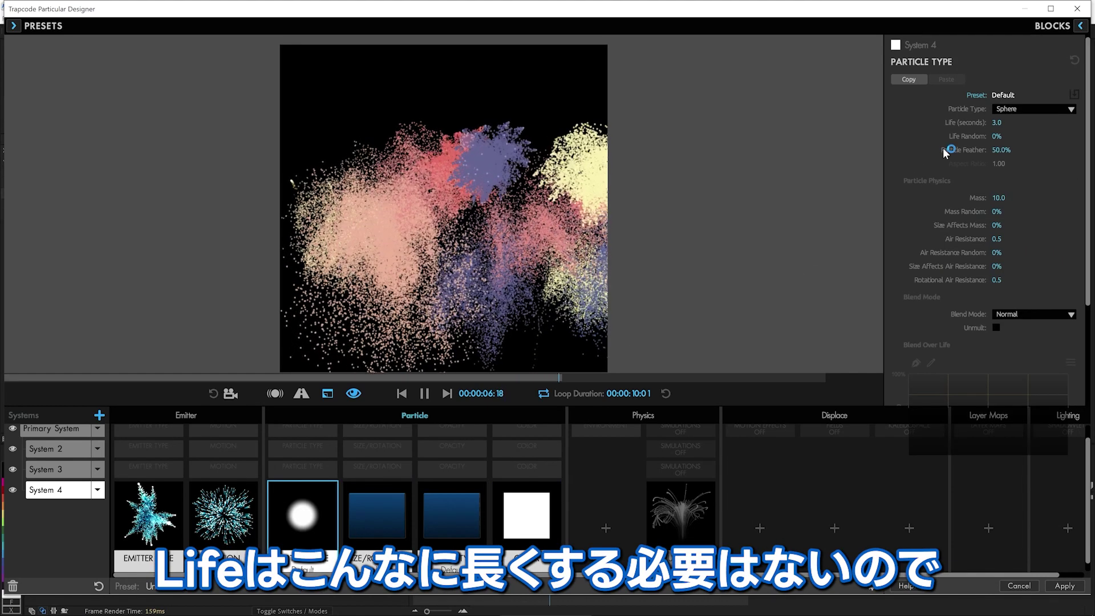
{"action": "left_click", "coordinate": [997, 123]}
{"action": "type", "text": "."}
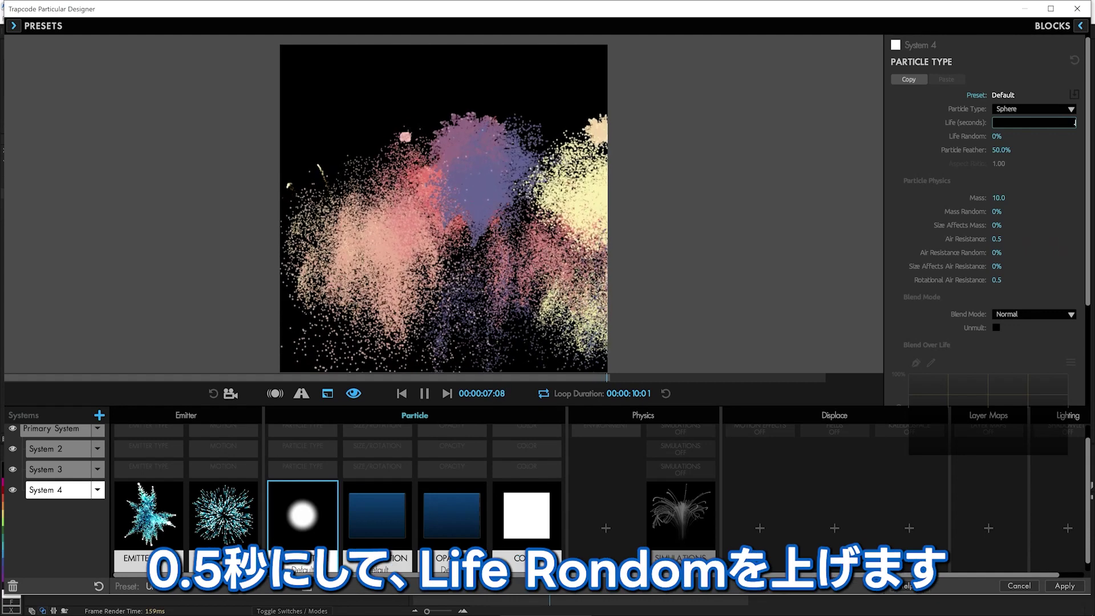
{"action": "type", "text": "0.5"}
{"action": "key", "text": "Tab"}
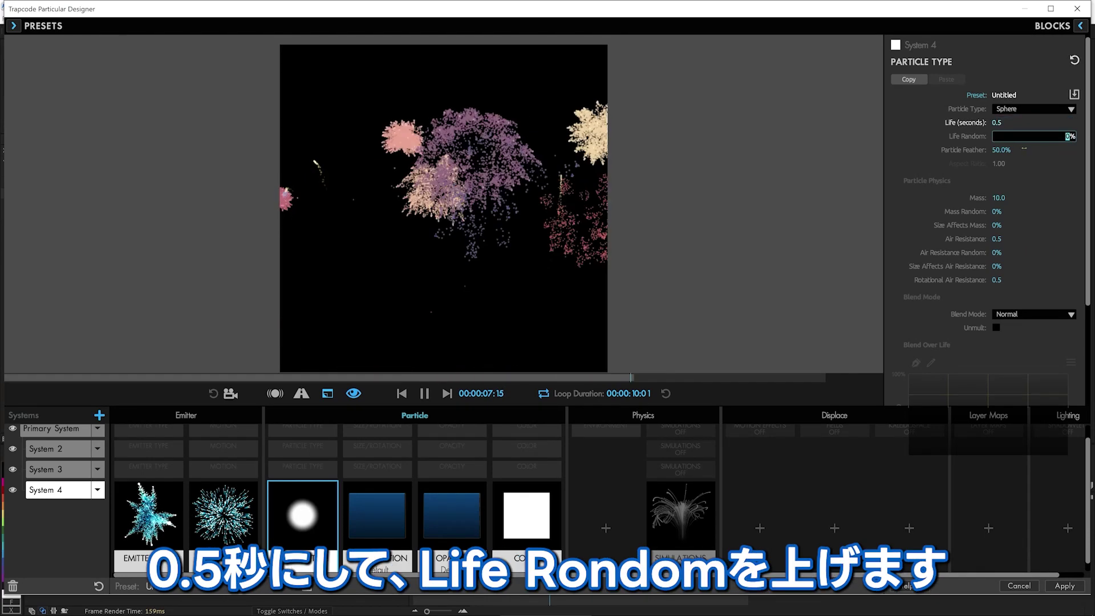
{"action": "type", "text": "50"}
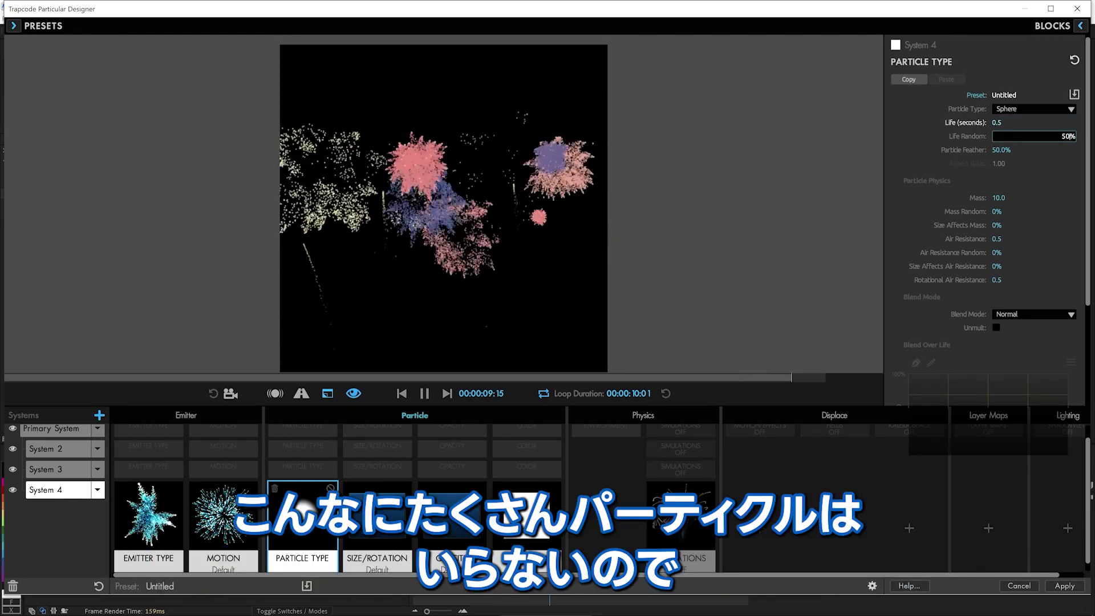
- Set the fourth system's emitter behavior to From Parent Speed and its Particles/sec to 30
{"action": "left_click", "coordinate": [223, 516]}
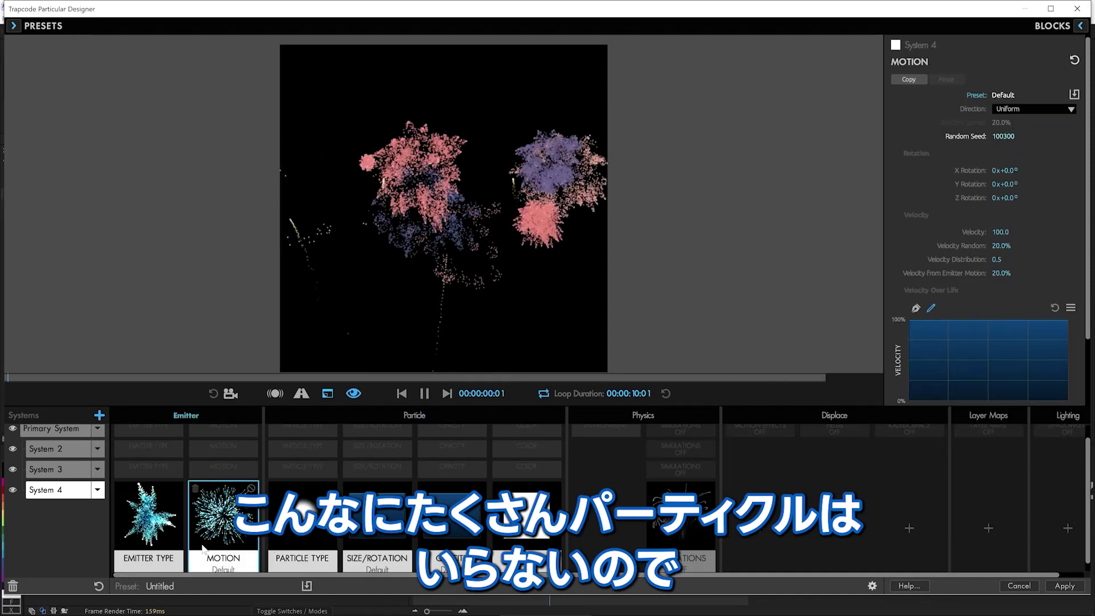
{"action": "left_click", "coordinate": [148, 517]}
{"action": "left_click", "coordinate": [1037, 157]}
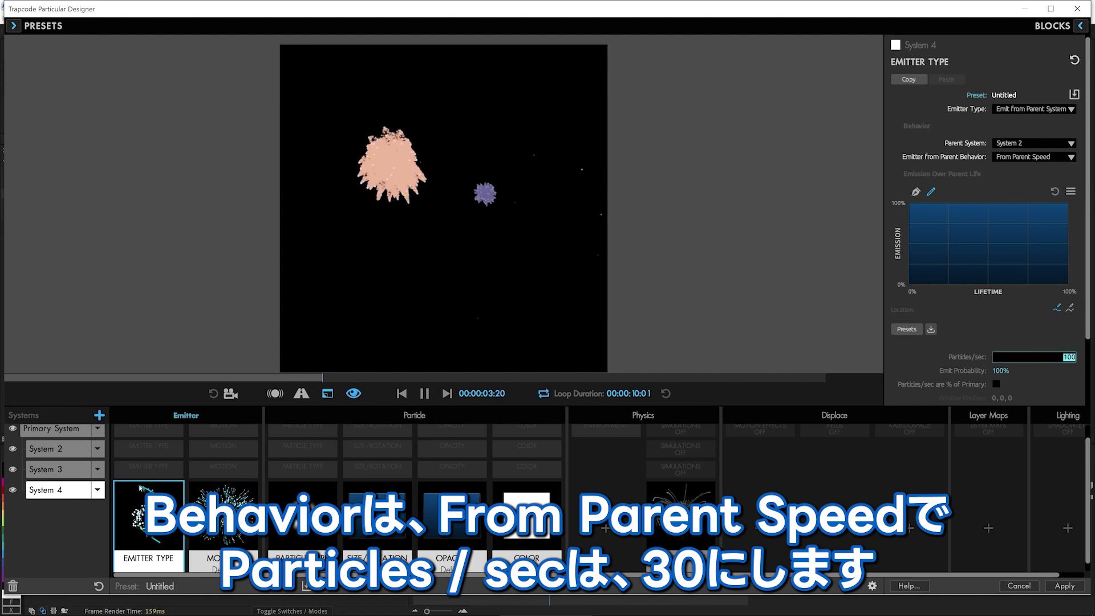
{"action": "key", "text": "Return"}
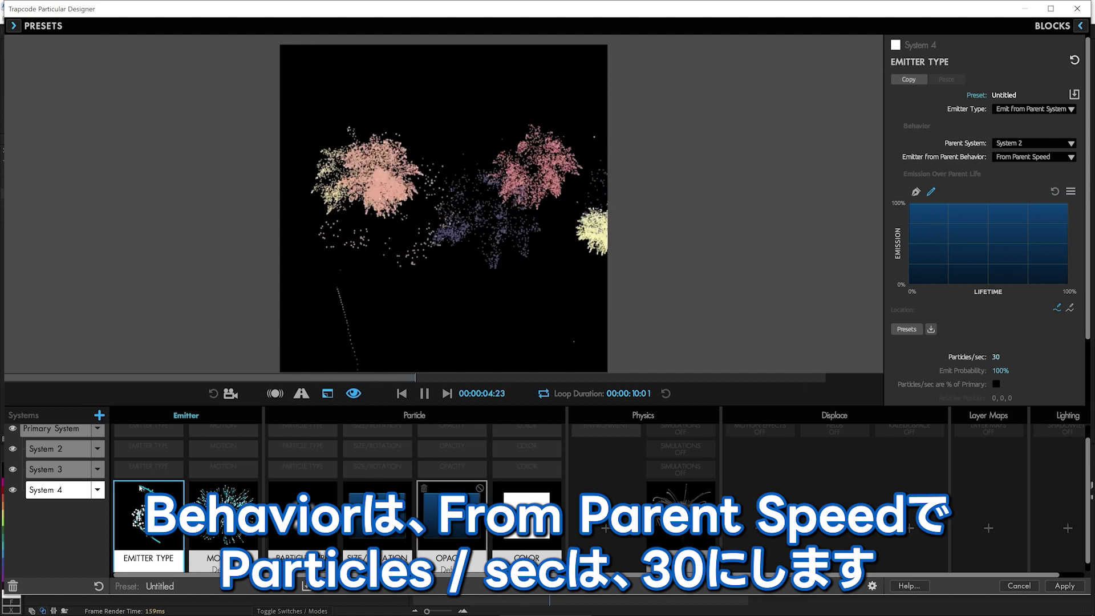
- Set the fourth system's emission Velocity to 0
{"action": "left_click", "coordinate": [223, 516]}
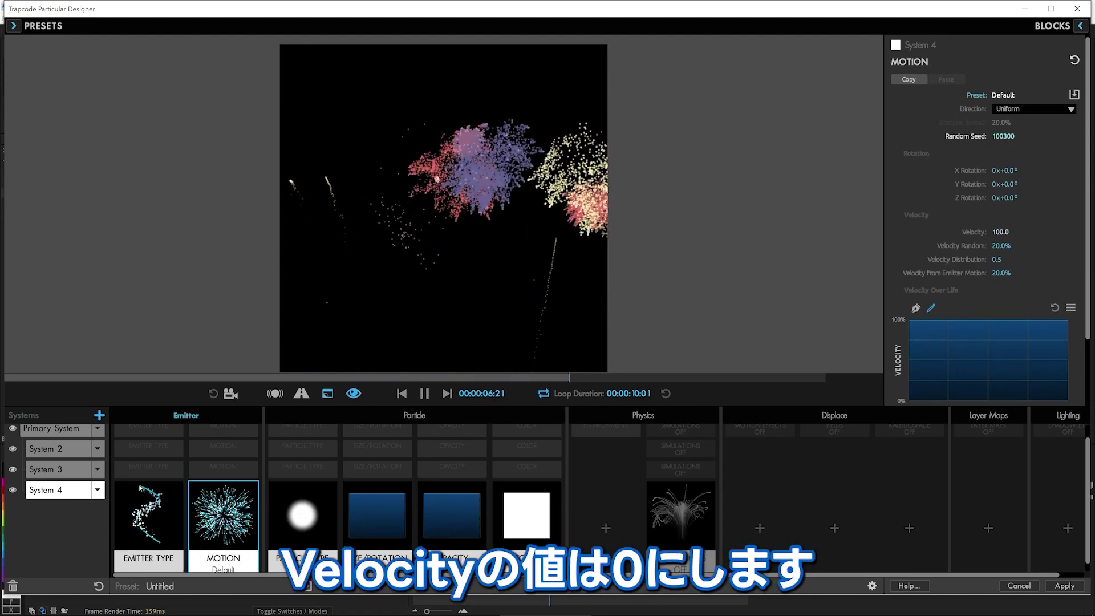
{"action": "left_click_drag", "start_coordinate": [1000, 232], "coordinate": [978, 232]}
{"action": "left_click", "coordinate": [1000, 232]}
{"action": "type", "text": "0"}
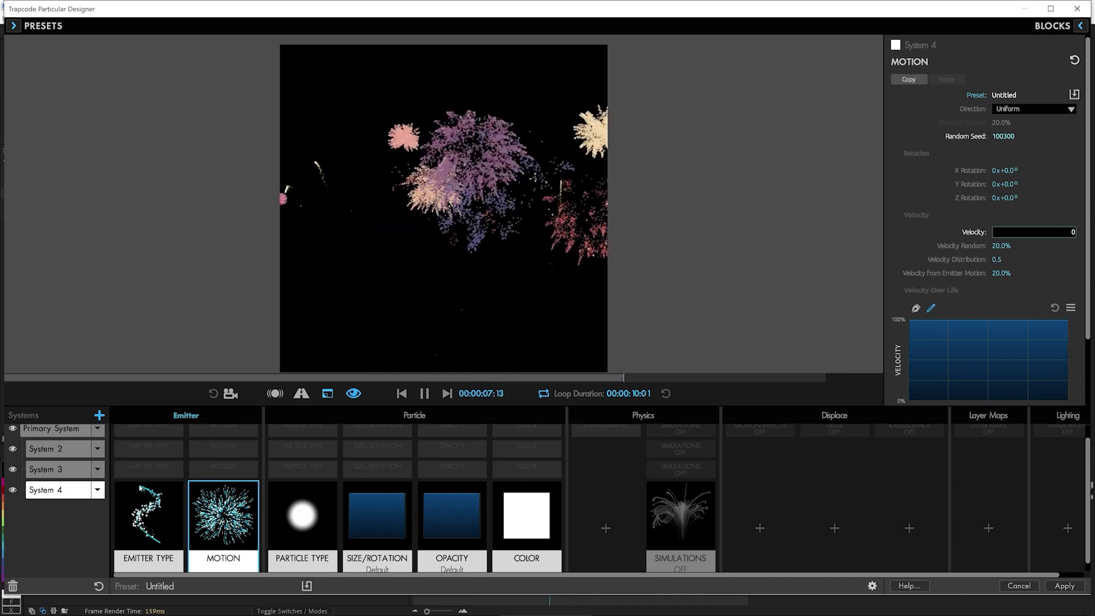
{"action": "left_click", "coordinate": [922, 222]}
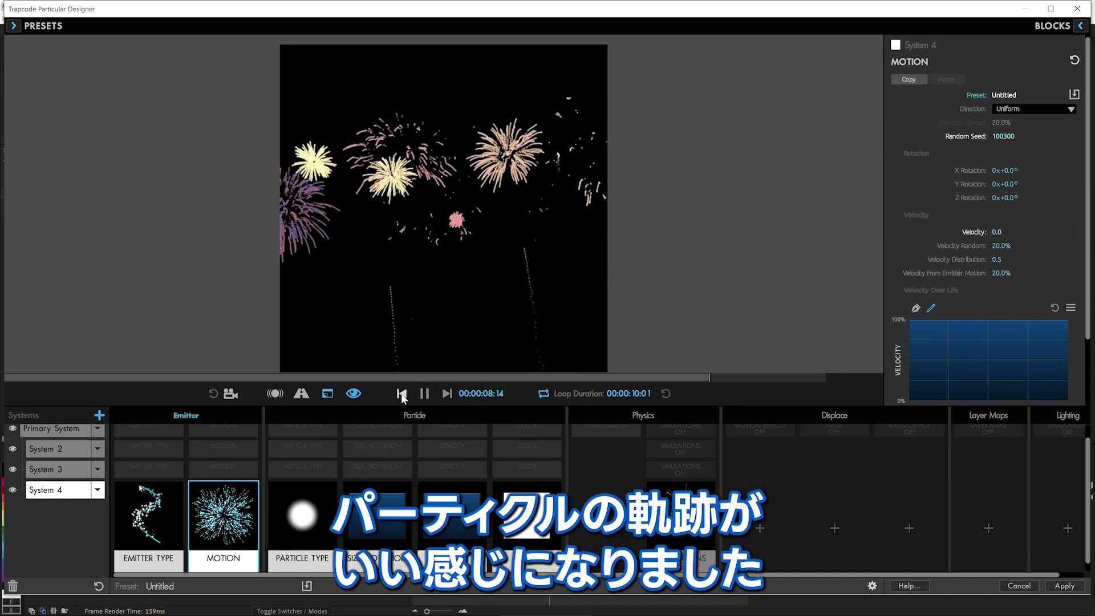
- Change the fourth system's particle Blend Mode to Screen
{"action": "left_click", "coordinate": [323, 516]}
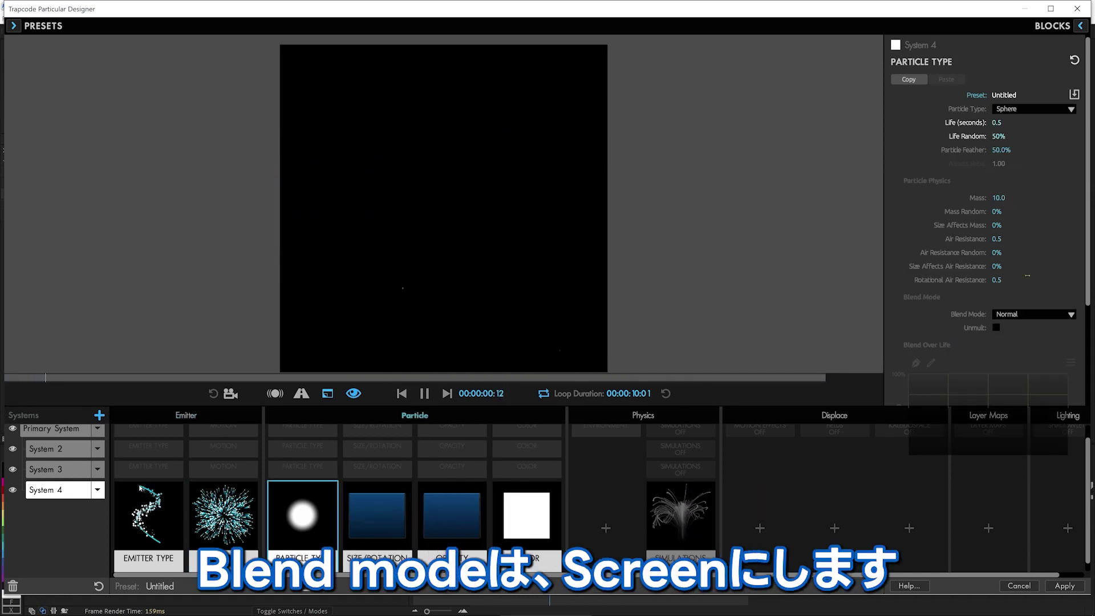
{"action": "left_click", "coordinate": [1061, 314]}
{"action": "left_click", "coordinate": [1036, 348]}
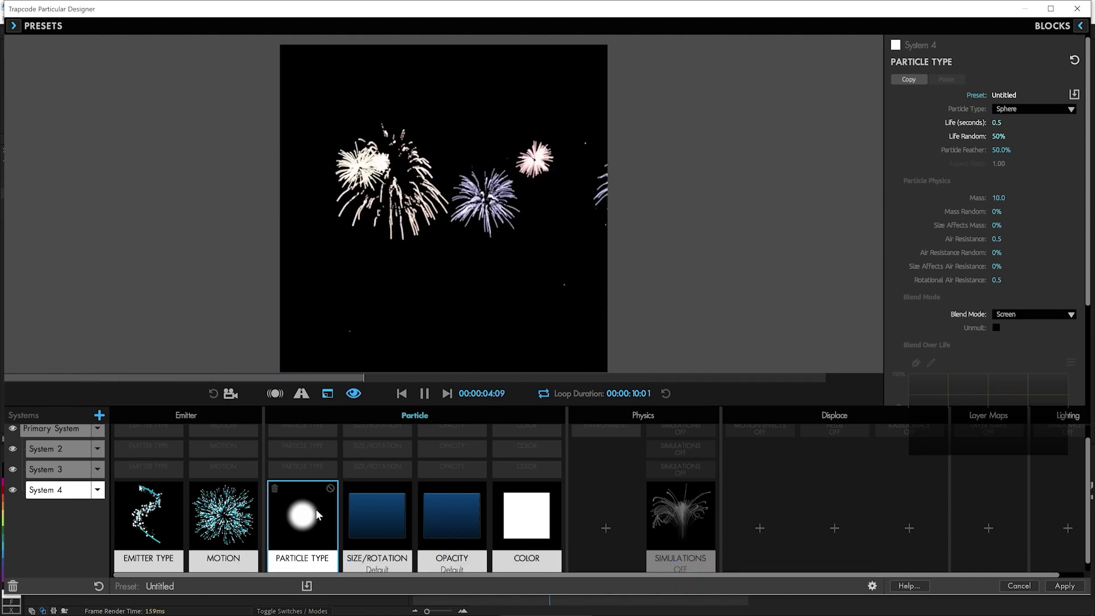
- Reduce the fourth system's particle Size to 3
{"action": "left_click", "coordinate": [392, 516]}
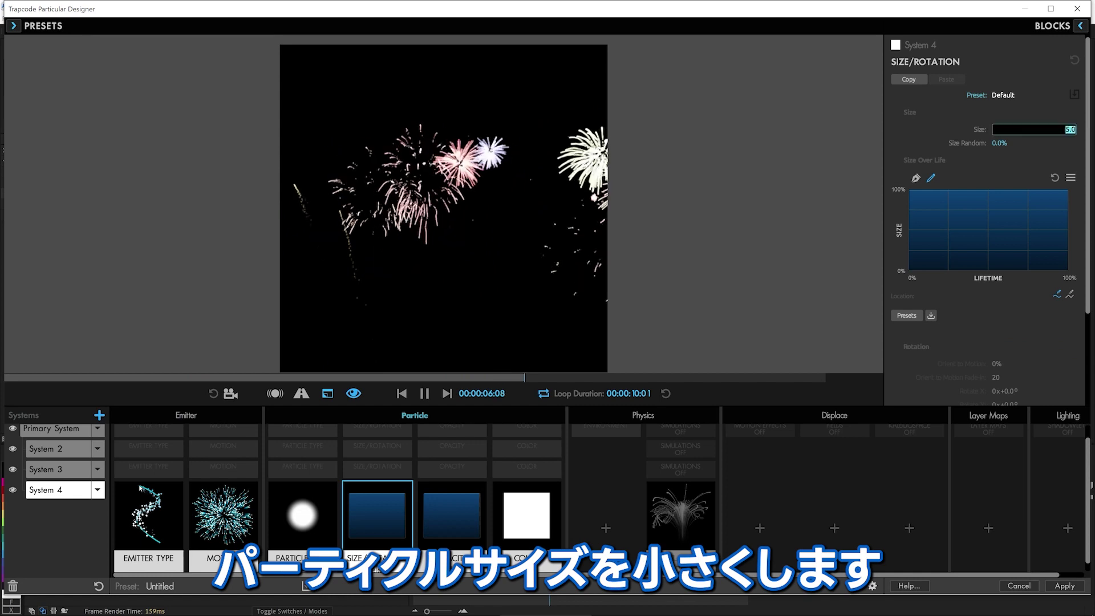
{"action": "type", "text": "3"}
{"action": "left_click", "coordinate": [925, 131]}
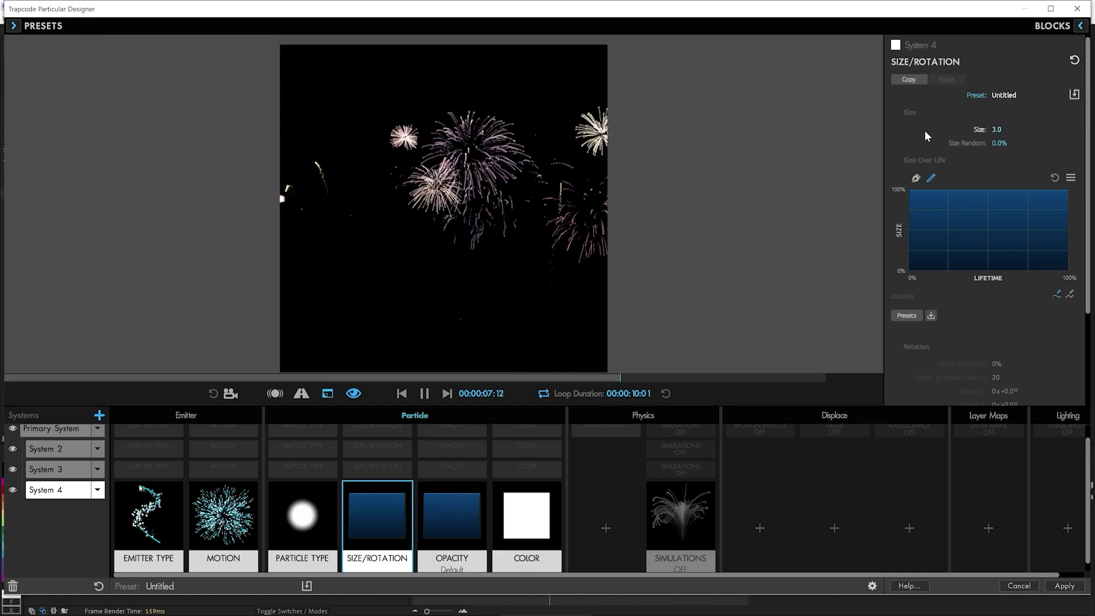